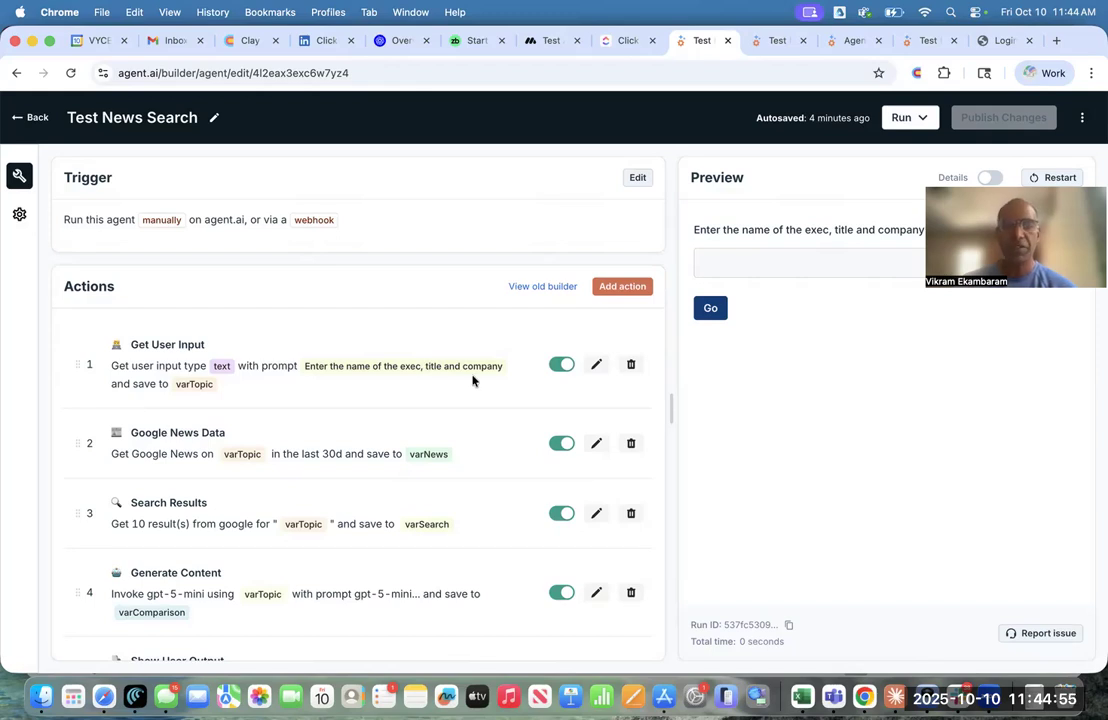
Step: Examine the Test News Search agent's actions and its webhook trigger's start and results requests, leaving the trigger settings without saving
{"action": "scroll", "coordinate": [473, 380], "scroll_direction": "down", "scroll_amount": 1}
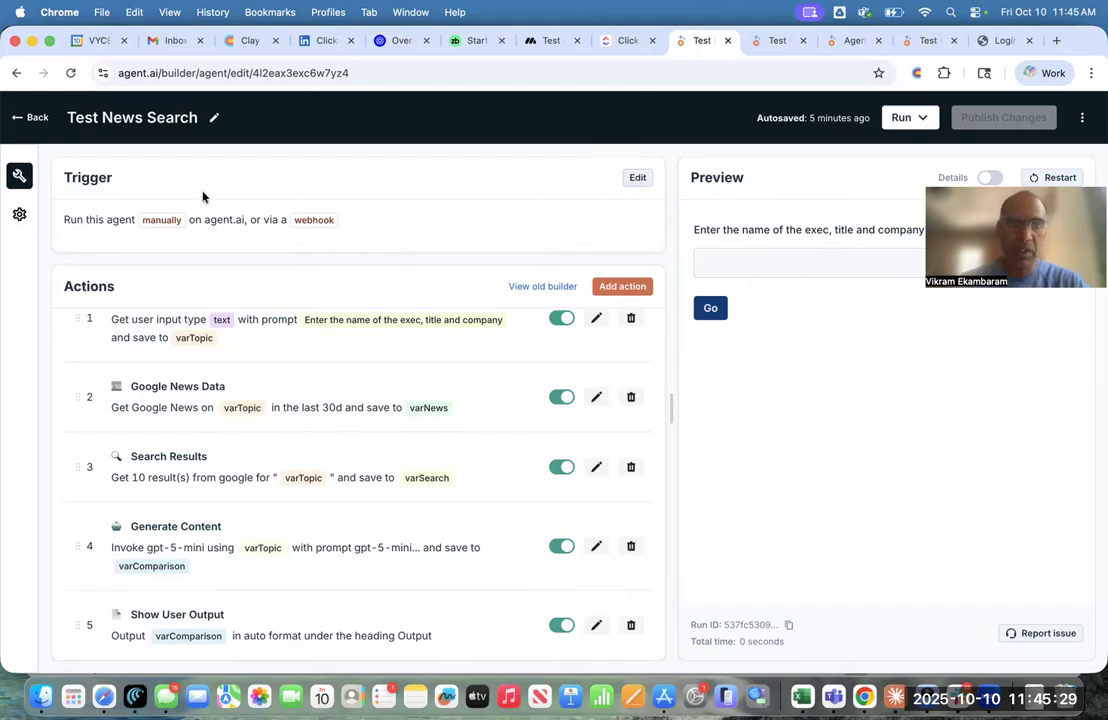
{"action": "left_click", "coordinate": [636, 178]}
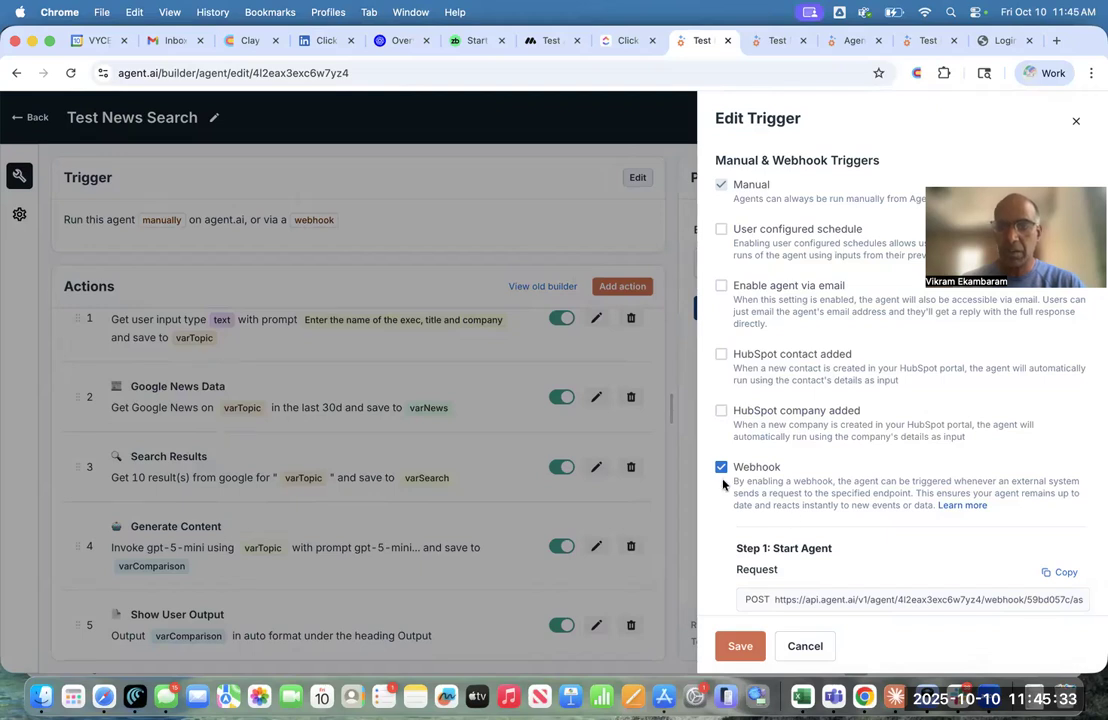
{"action": "scroll", "coordinate": [788, 452], "scroll_direction": "down", "scroll_amount": 2}
{"action": "scroll", "coordinate": [788, 452], "scroll_direction": "down", "scroll_amount": 1}
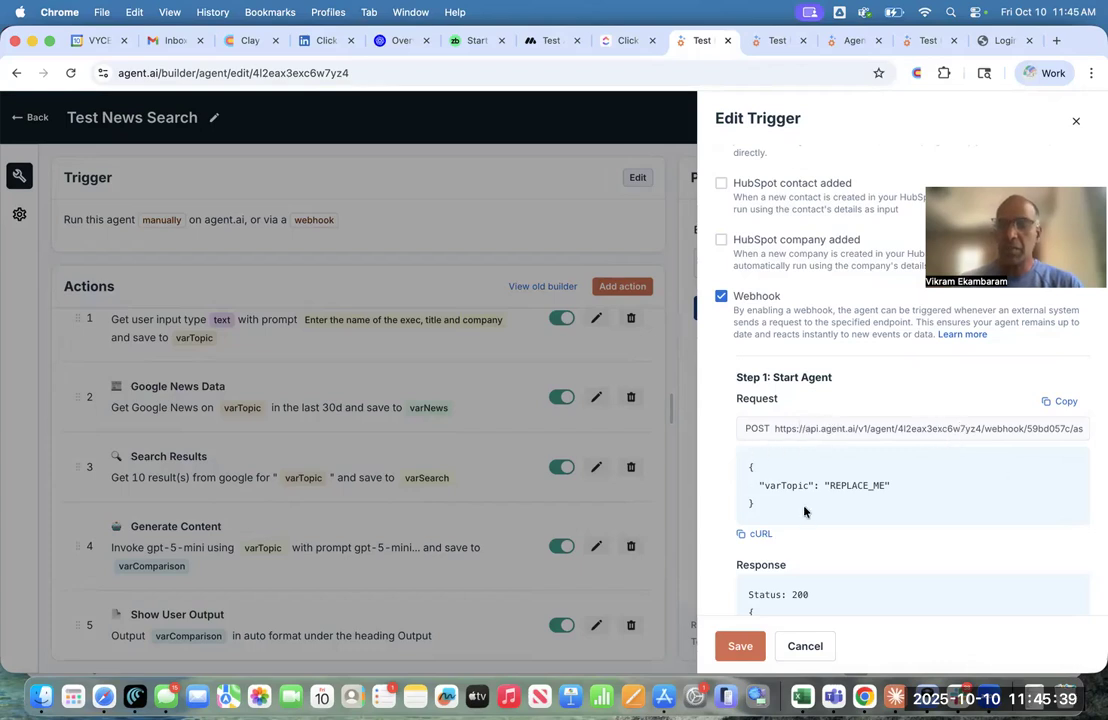
{"action": "scroll", "coordinate": [875, 464], "scroll_direction": "down", "scroll_amount": 3}
{"action": "scroll", "coordinate": [875, 464], "scroll_direction": "down", "scroll_amount": 2}
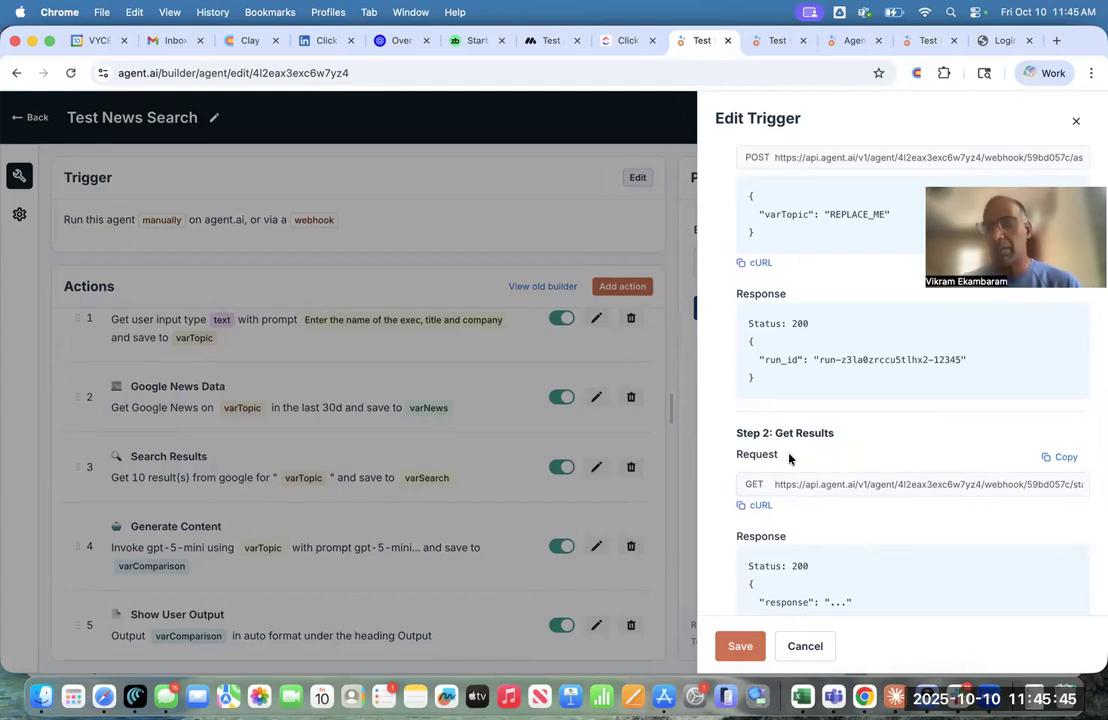
{"action": "scroll", "coordinate": [868, 475], "scroll_direction": "down", "scroll_amount": 5}
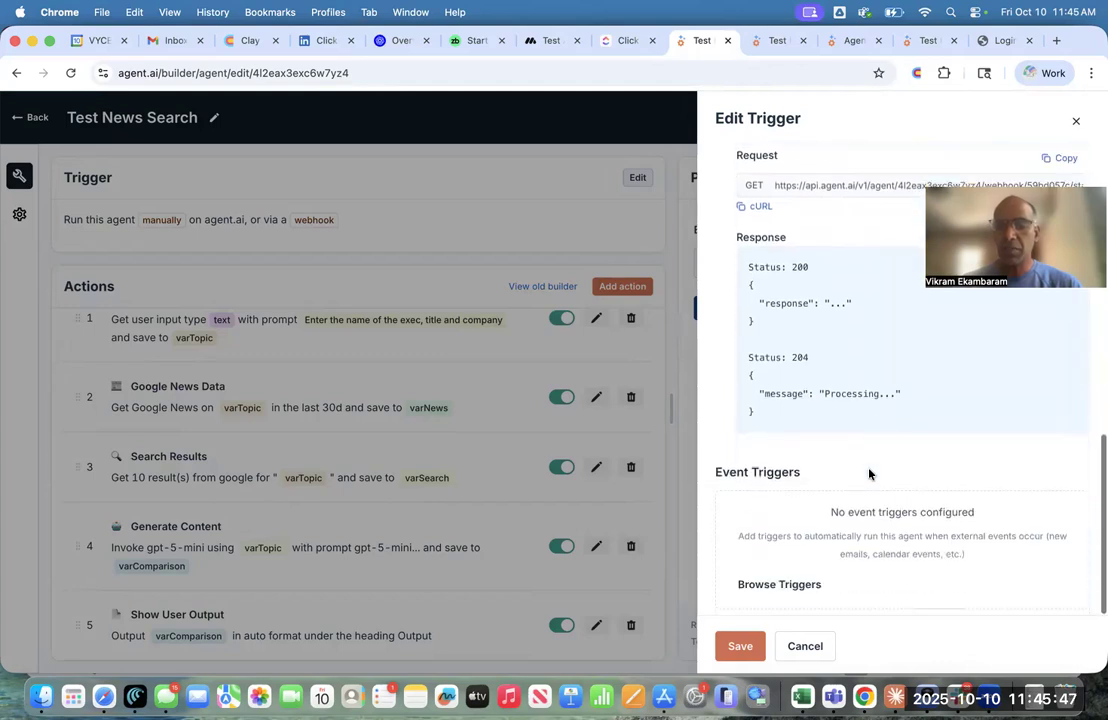
{"action": "scroll", "coordinate": [868, 474], "scroll_direction": "up", "scroll_amount": 8}
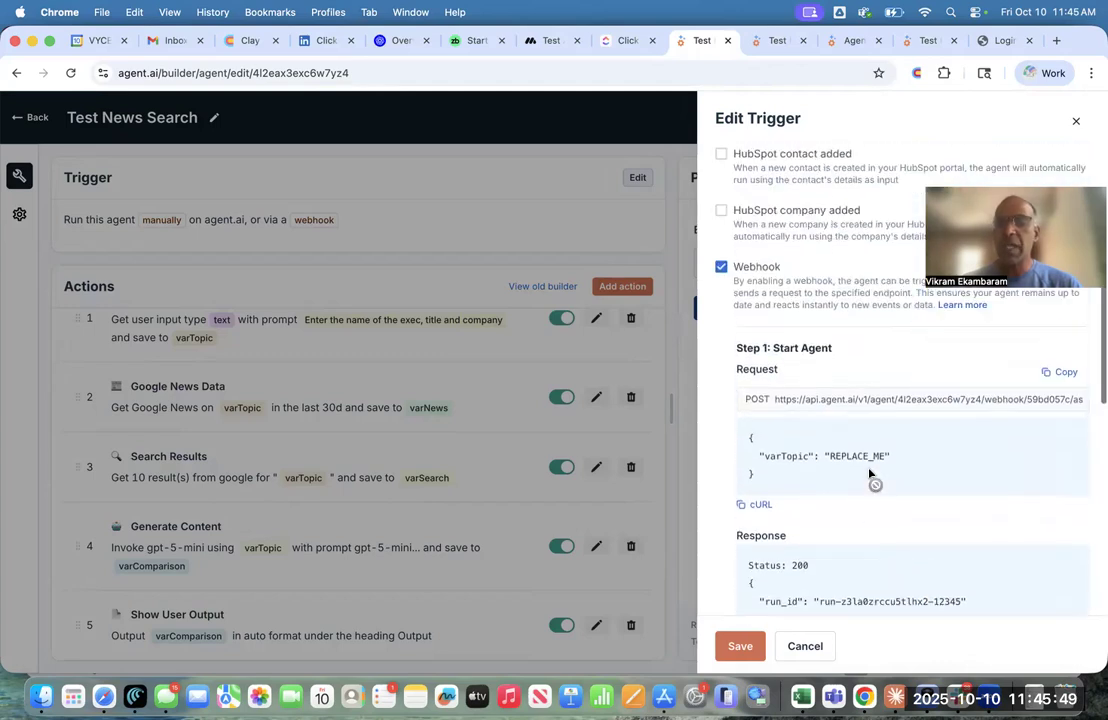
{"action": "scroll", "coordinate": [869, 474], "scroll_direction": "up", "scroll_amount": 4}
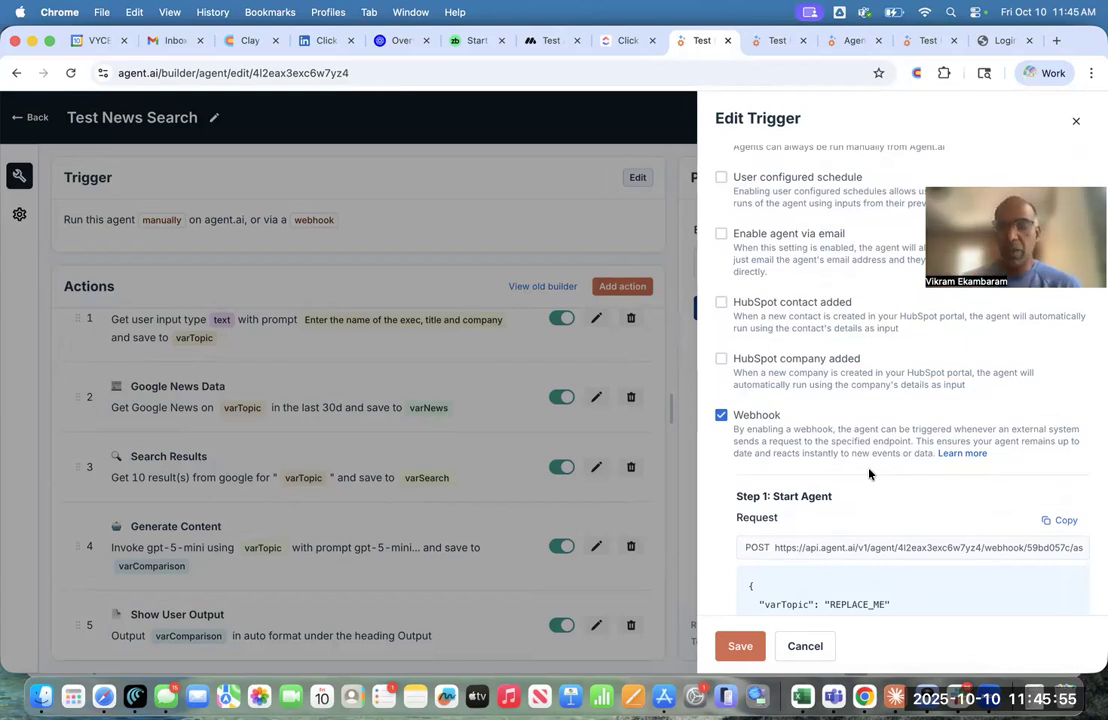
{"action": "scroll", "coordinate": [816, 551], "scroll_direction": "down", "scroll_amount": 2}
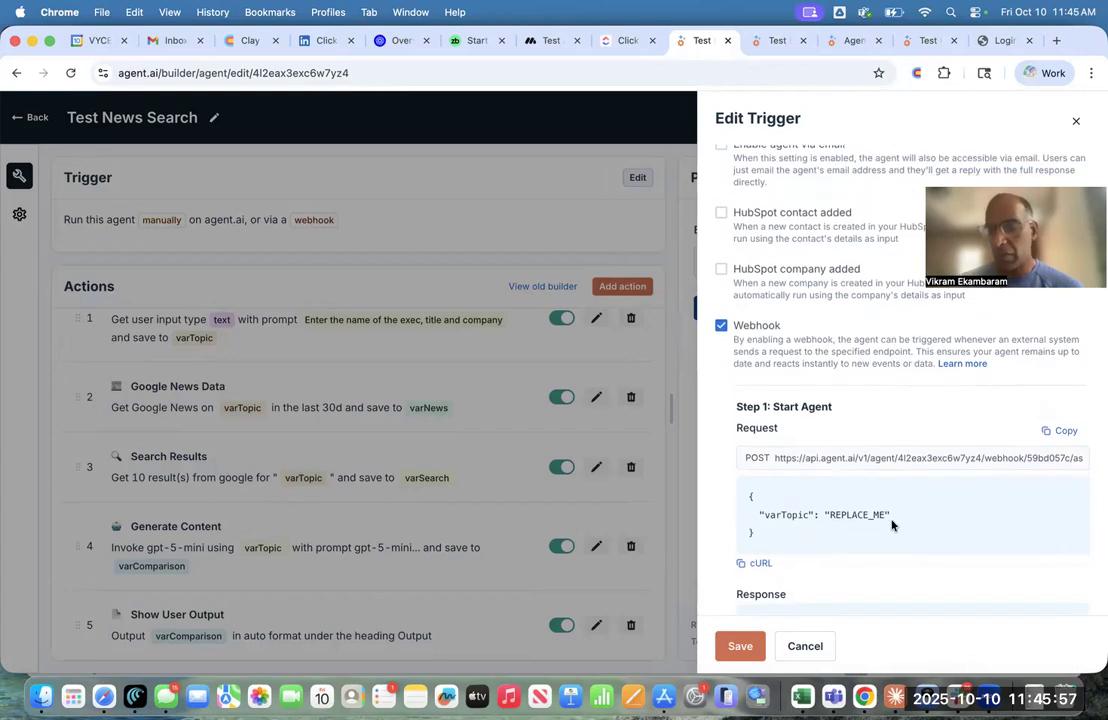
{"action": "scroll", "coordinate": [893, 525], "scroll_direction": "down", "scroll_amount": 5}
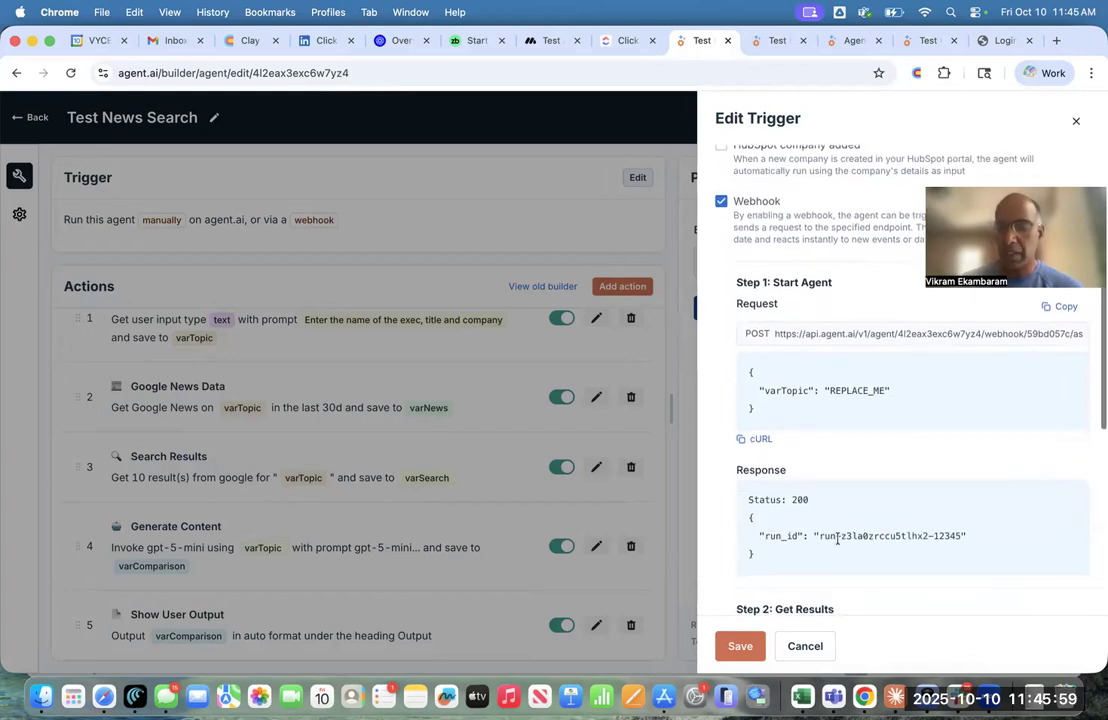
{"action": "scroll", "coordinate": [885, 507], "scroll_direction": "up", "scroll_amount": 3}
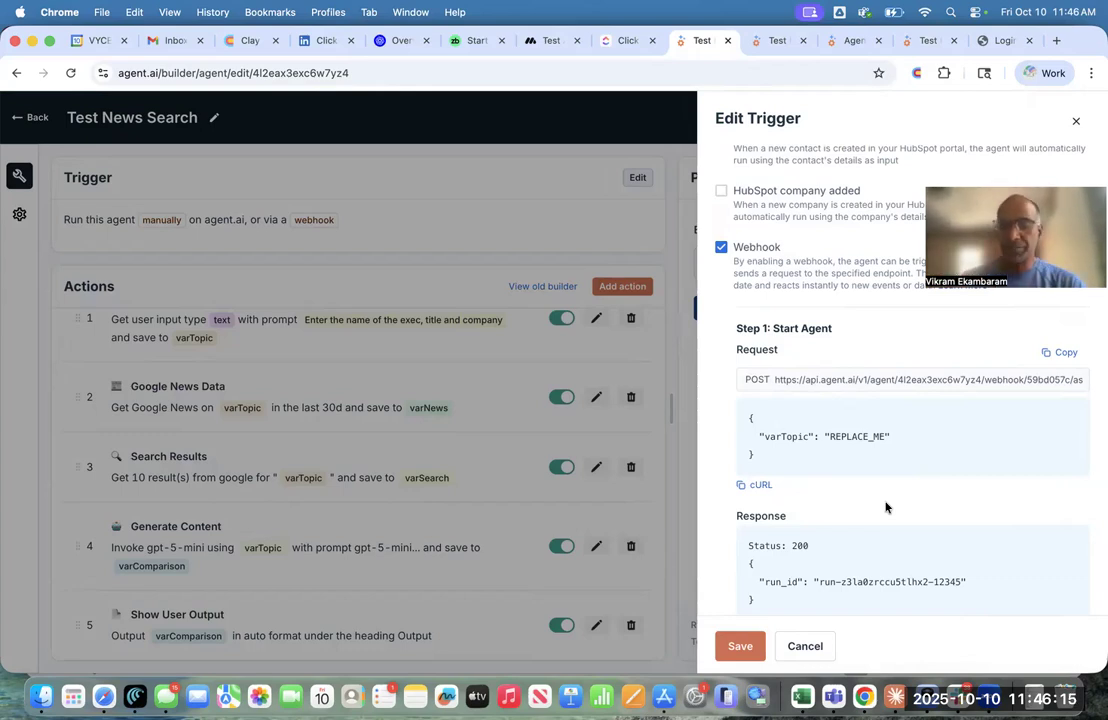
{"action": "left_click", "coordinate": [805, 646]}
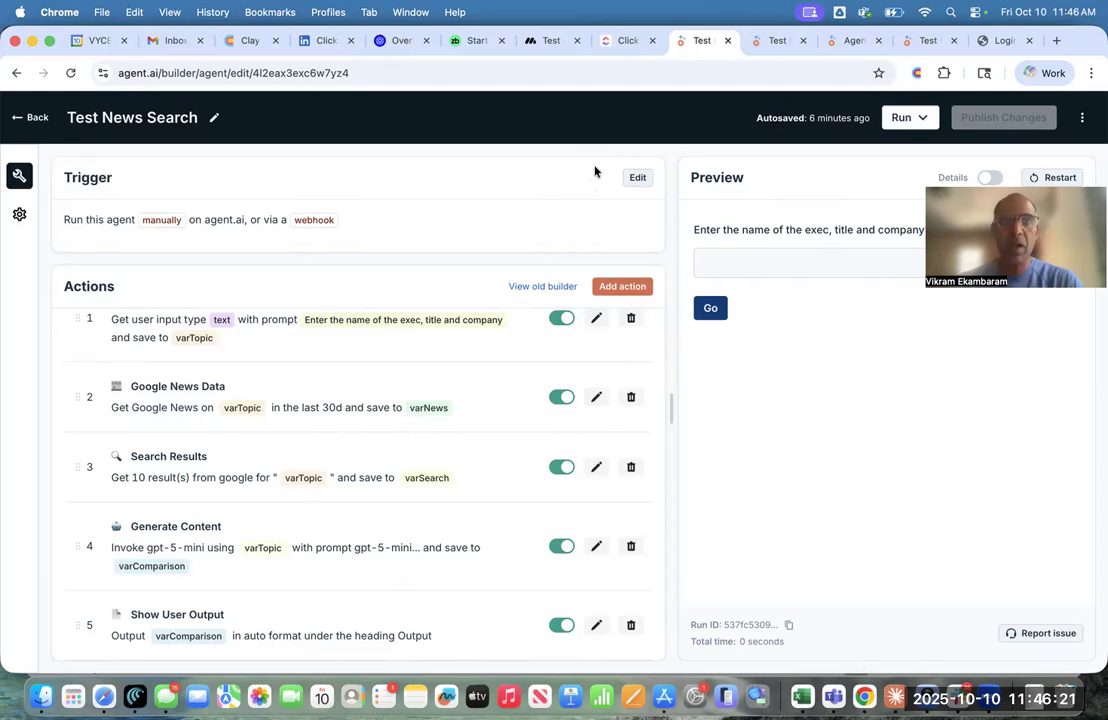
Step: Switch to Clay and examine the Agent.ai Async Post column's HTTP API setup, including its method, endpoint, body and headers
{"action": "left_click", "coordinate": [245, 40]}
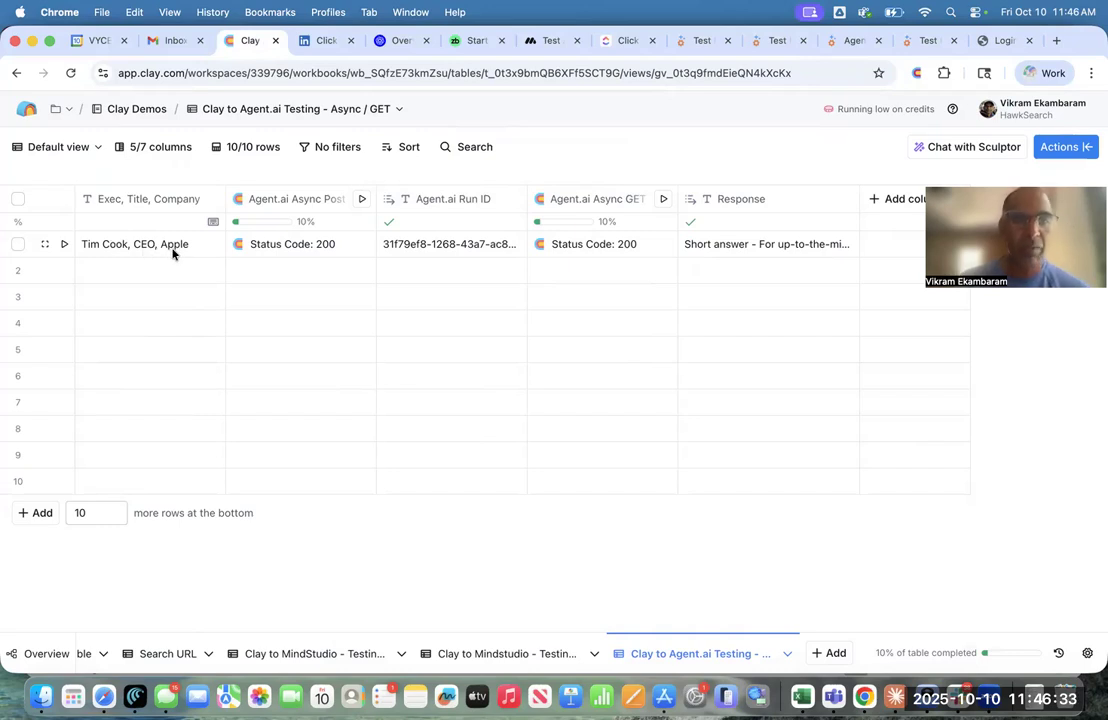
{"action": "left_click", "coordinate": [303, 200]}
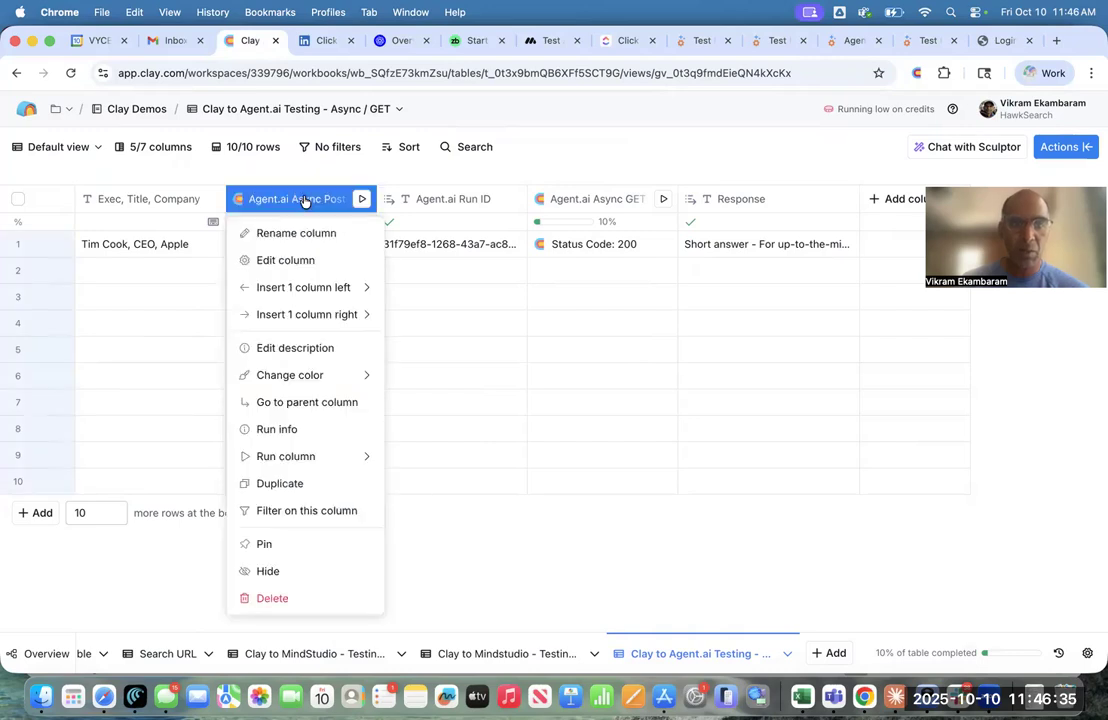
{"action": "left_click", "coordinate": [288, 262]}
{"action": "scroll", "coordinate": [910, 443], "scroll_direction": "down", "scroll_amount": 2}
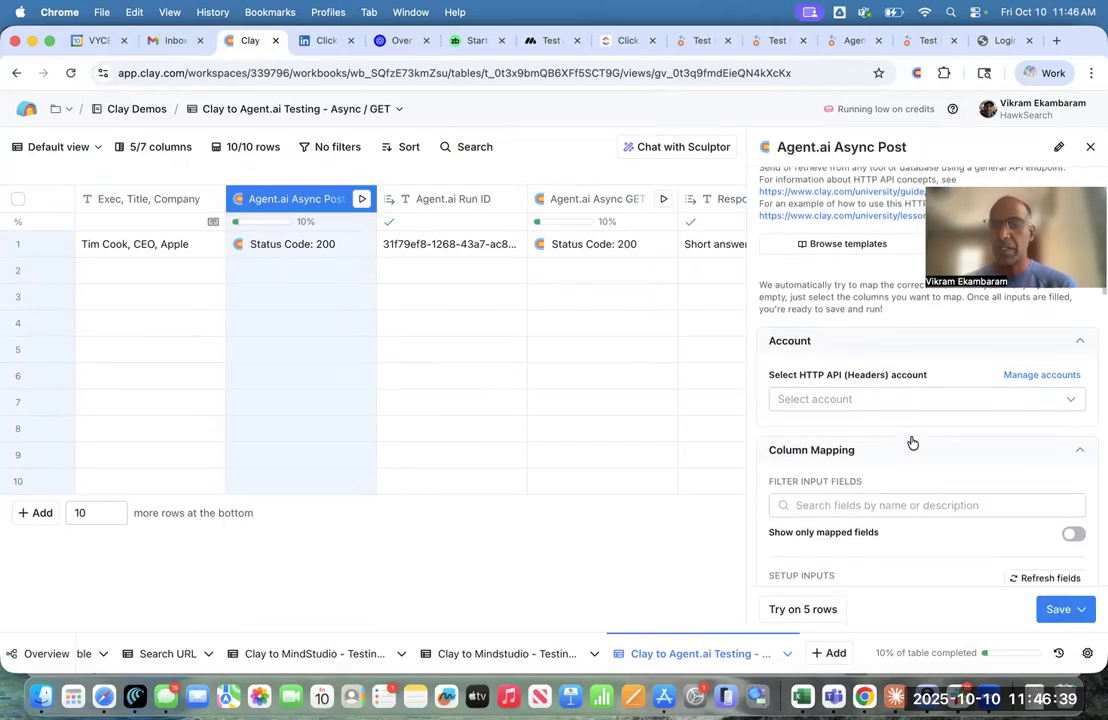
{"action": "scroll", "coordinate": [903, 446], "scroll_direction": "down", "scroll_amount": 3}
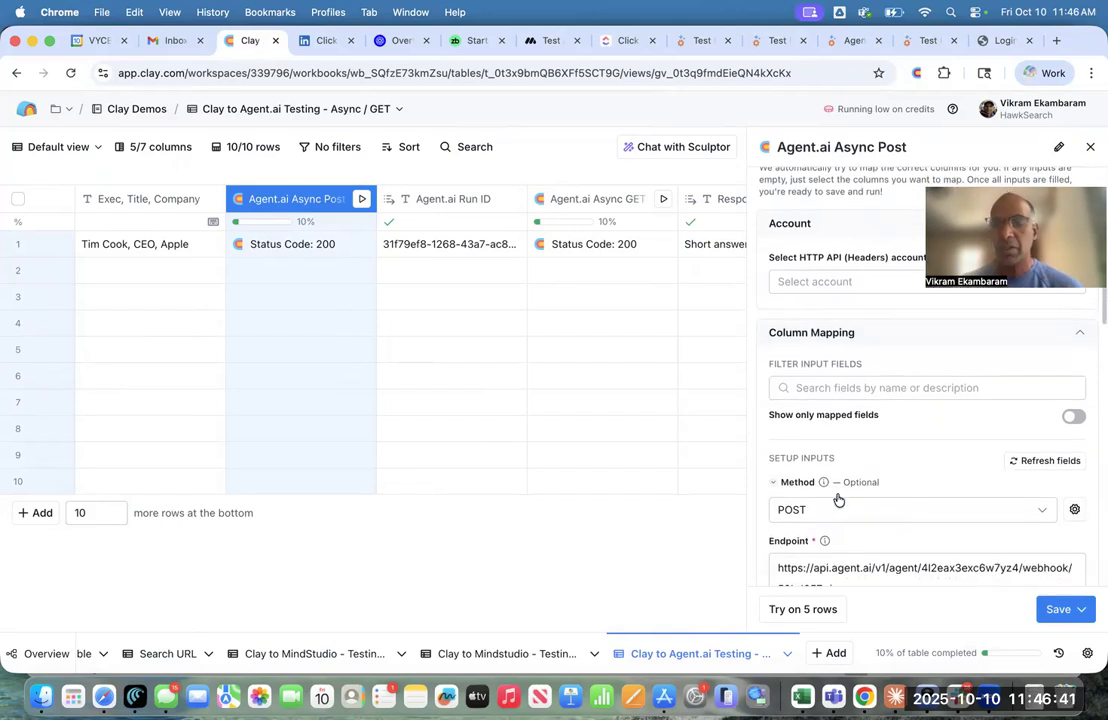
{"action": "scroll", "coordinate": [855, 507], "scroll_direction": "down", "scroll_amount": 2}
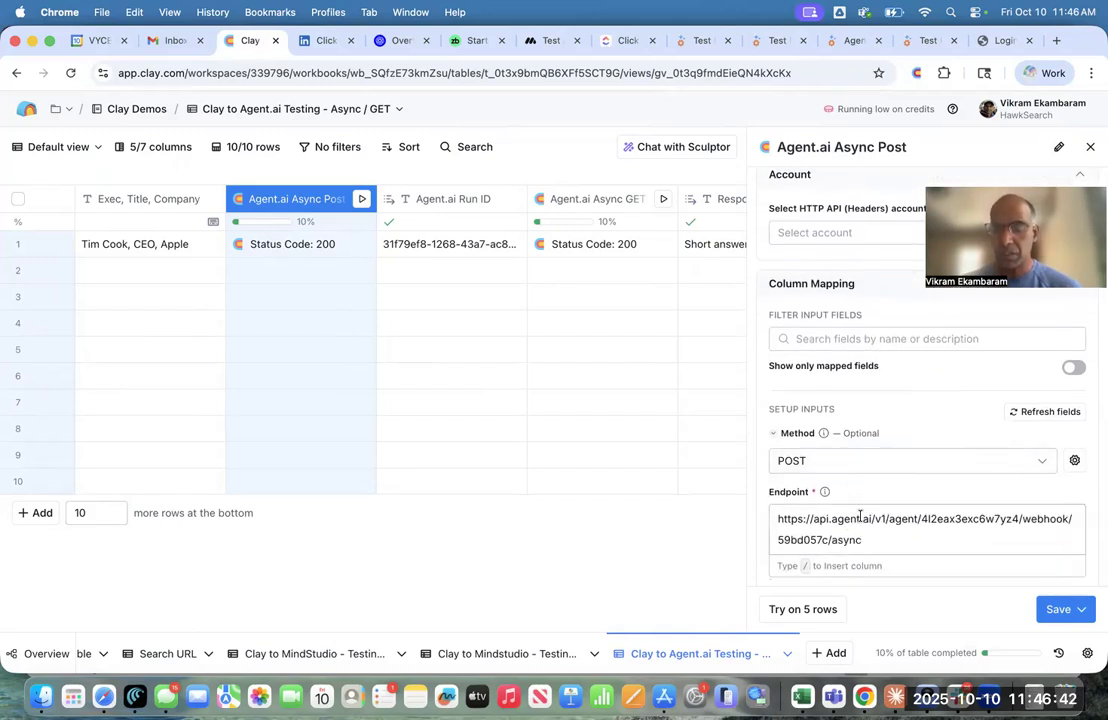
{"action": "scroll", "coordinate": [860, 516], "scroll_direction": "down", "scroll_amount": 3}
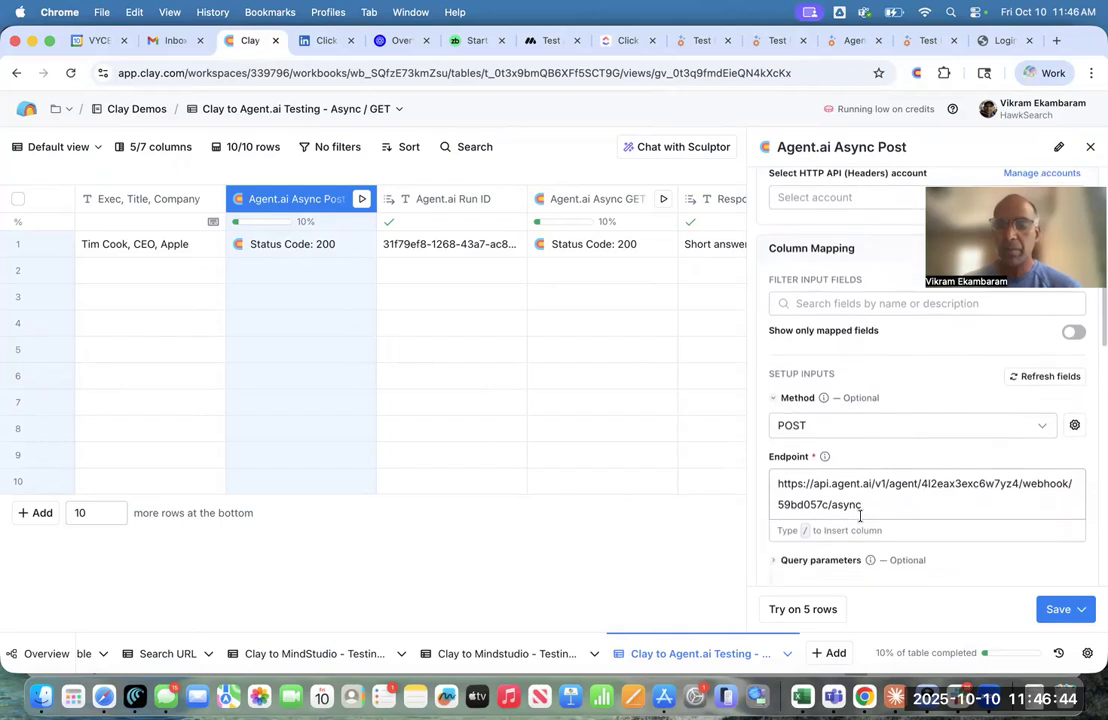
{"action": "scroll", "coordinate": [862, 518], "scroll_direction": "down", "scroll_amount": 2}
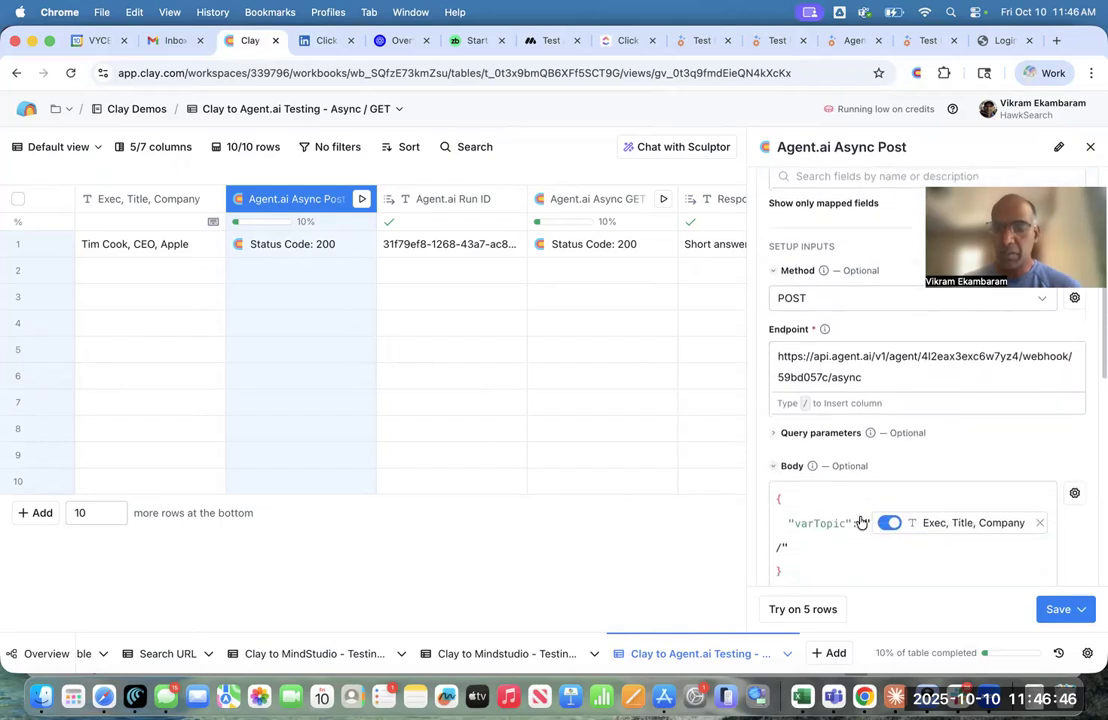
{"action": "mouse_move", "coordinate": [817, 489]}
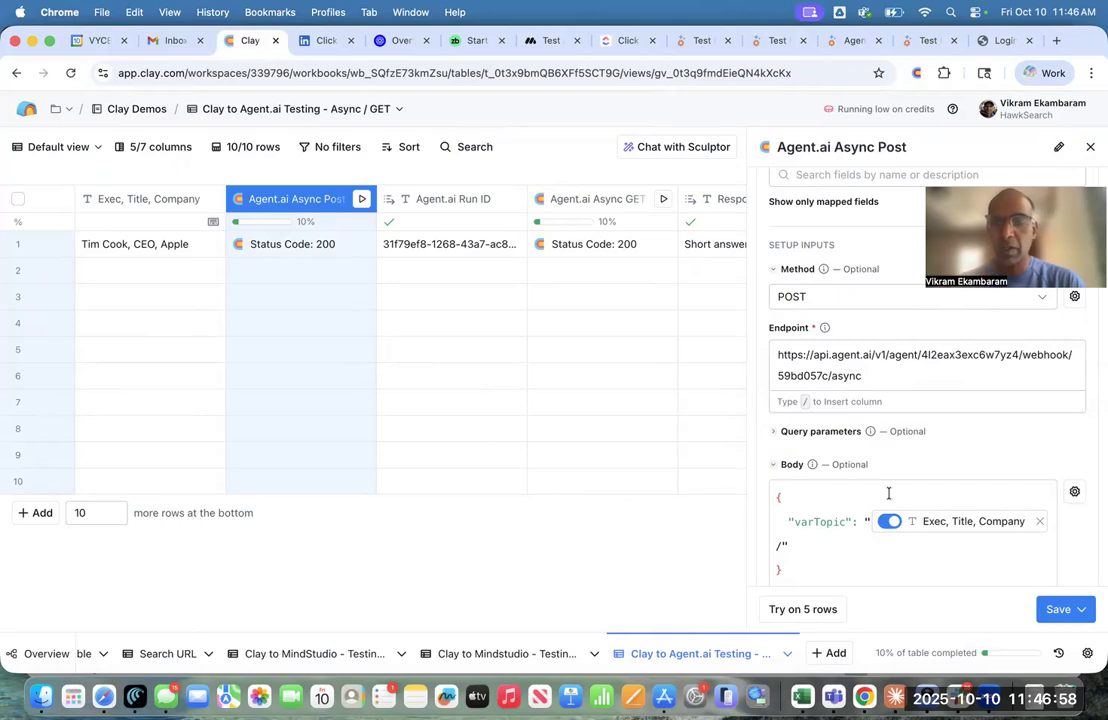
{"action": "scroll", "coordinate": [905, 480], "scroll_direction": "down", "scroll_amount": 2}
{"action": "scroll", "coordinate": [905, 480], "scroll_direction": "down", "scroll_amount": 3}
{"action": "scroll", "coordinate": [905, 479], "scroll_direction": "down", "scroll_amount": 3}
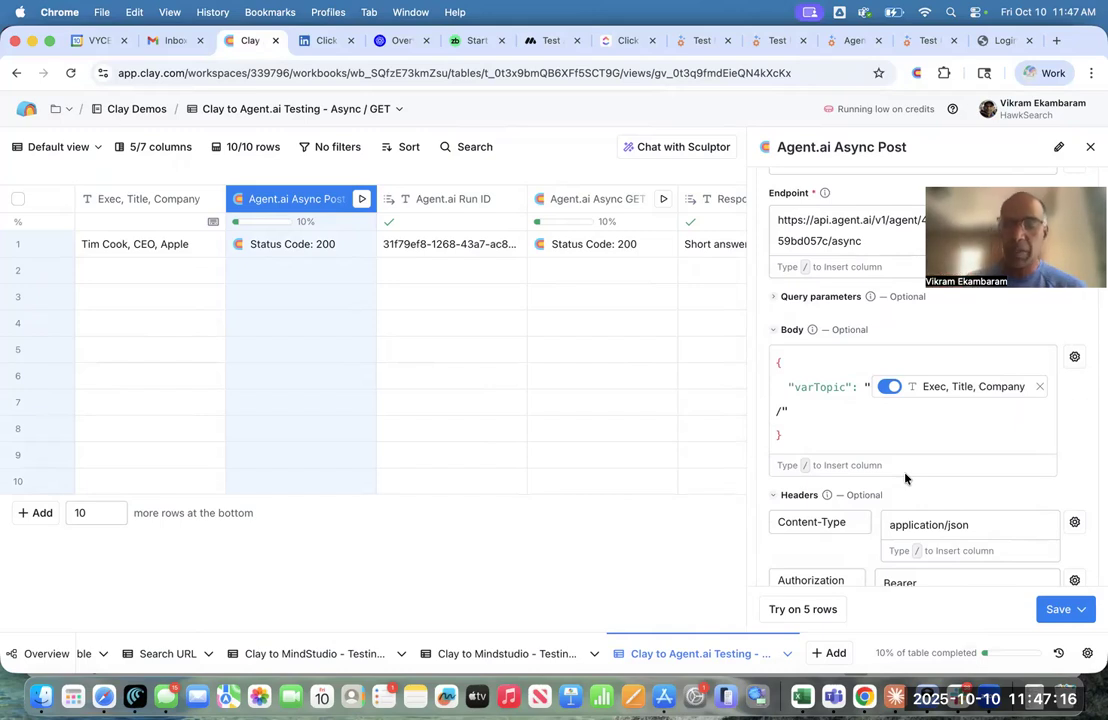
{"action": "scroll", "coordinate": [895, 388], "scroll_direction": "up", "scroll_amount": 6}
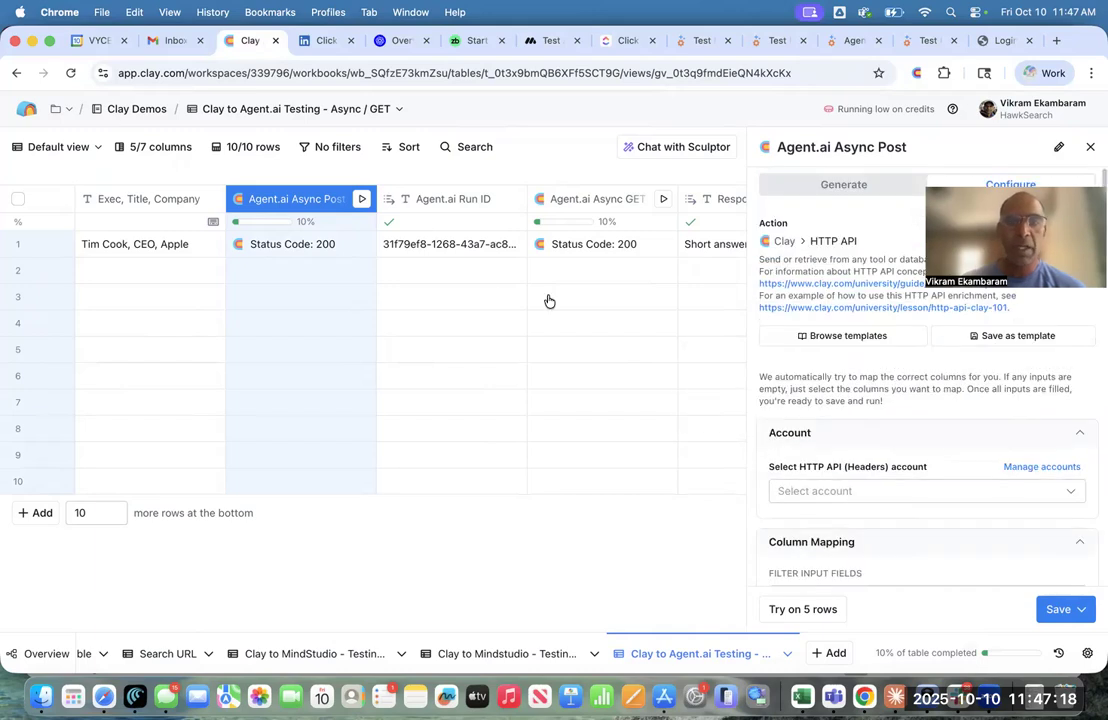
Step: Enter "Elon Musk, CEO, Tesla" in the second row of the Exec, Title, Company column
{"action": "left_click", "coordinate": [128, 270]}
{"action": "left_click", "coordinate": [127, 270]}
{"action": "type", "text": "Elon"}
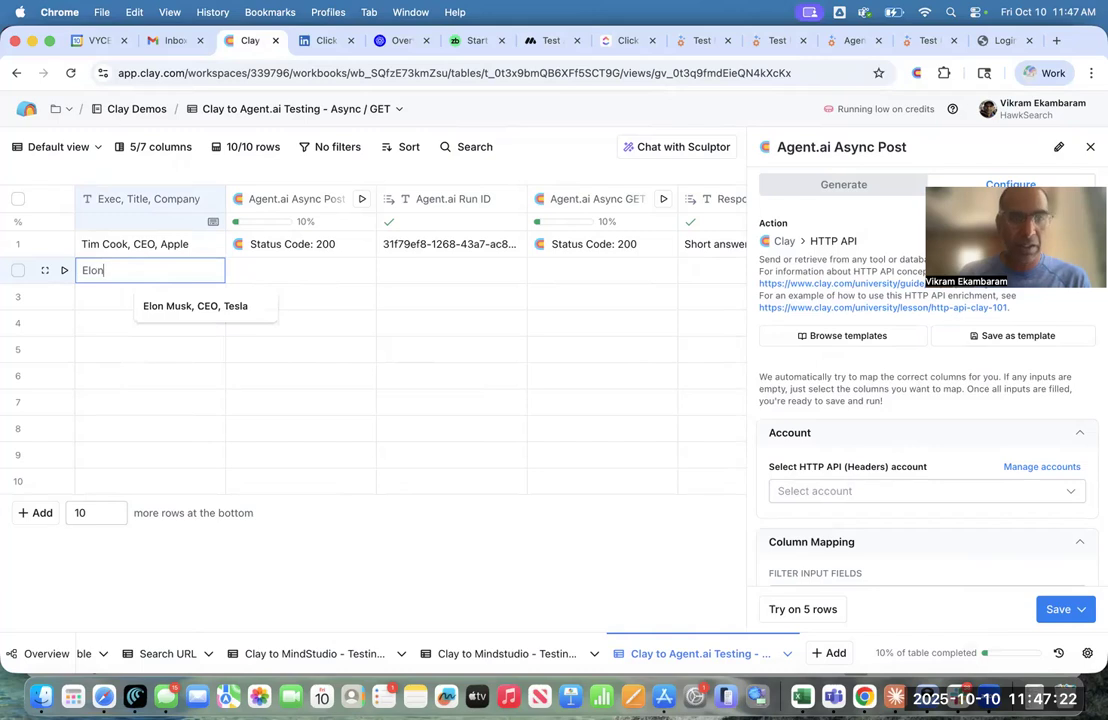
{"action": "left_click", "coordinate": [168, 304]}
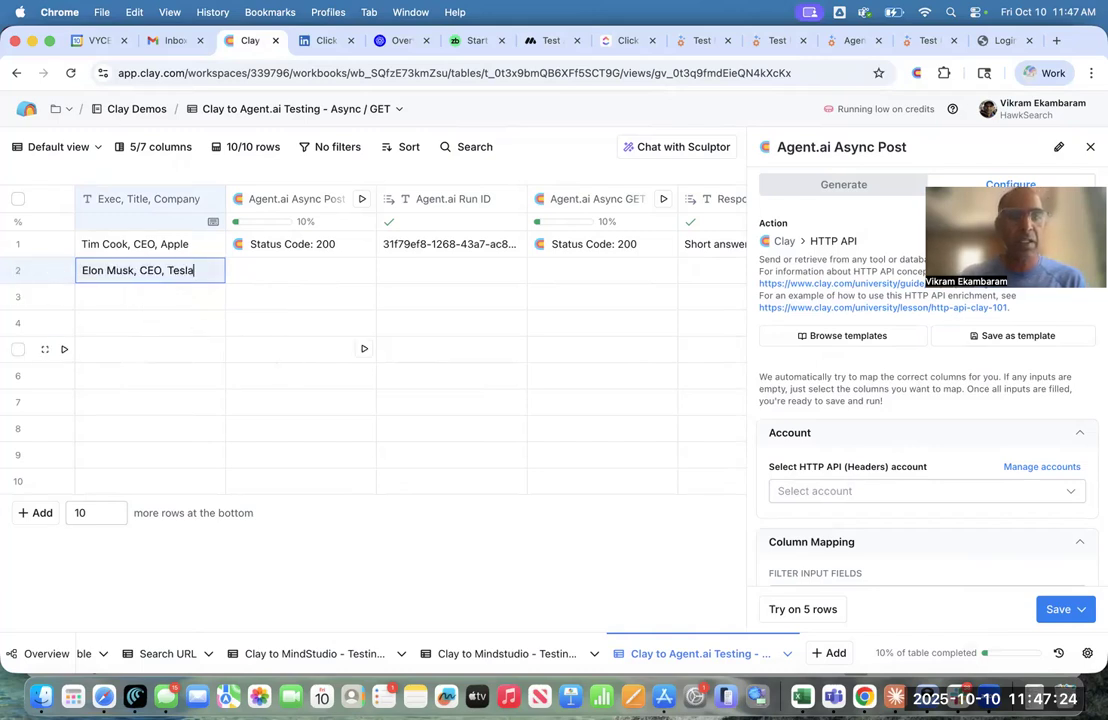
{"action": "key", "text": "Tab"}
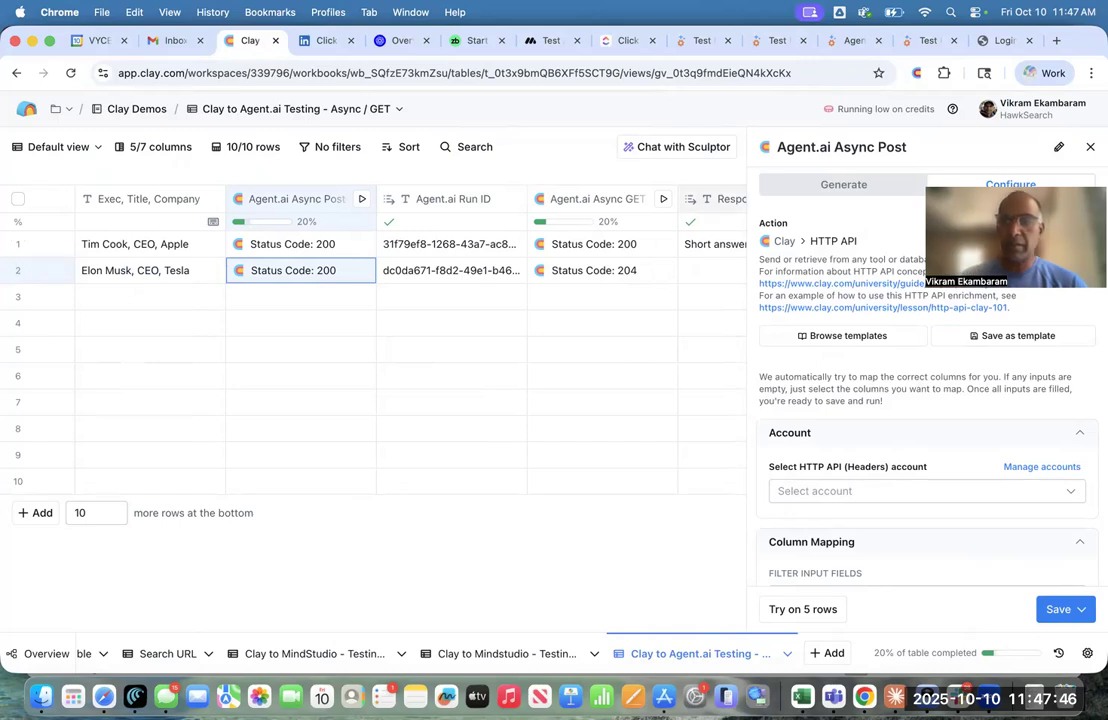
Step: Close the Async Post column settings and rerun the Agent.ai Async GET request for the Elon Musk row
{"action": "key", "text": "Escape"}
{"action": "left_click", "coordinate": [663, 272]}
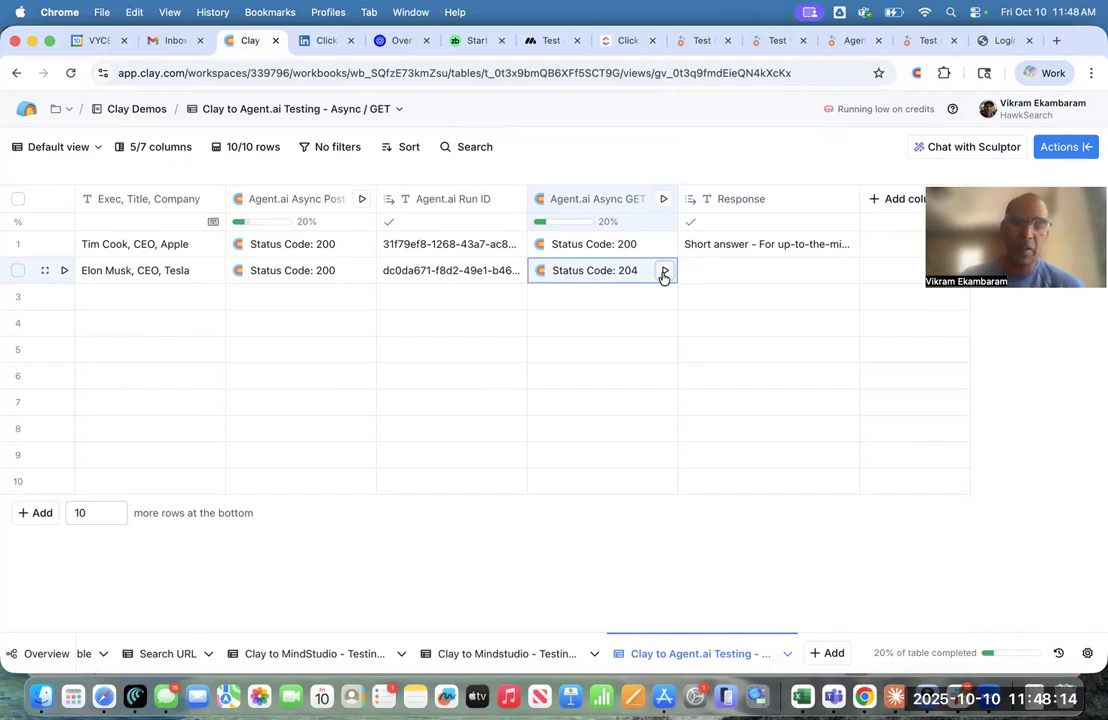
{"action": "left_click", "coordinate": [663, 271]}
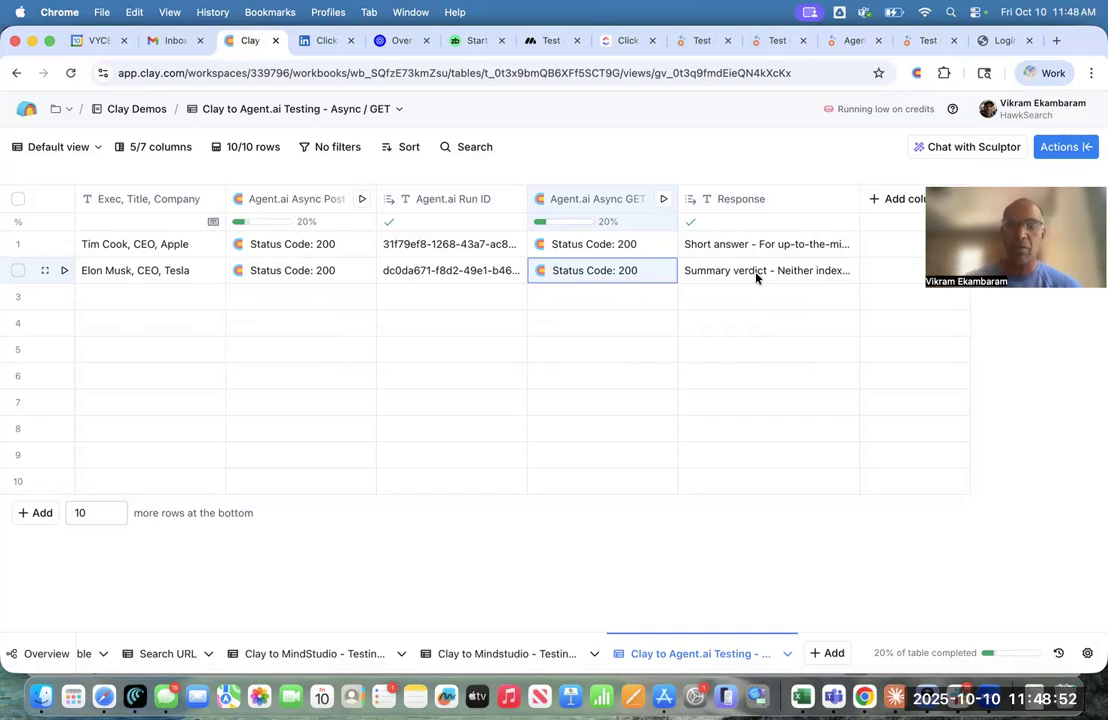
Step: Switch to the Test News Search - Async agent in Agent.ai and examine its actions, including the callback URL input and web API call
{"action": "scroll", "coordinate": [683, 652], "scroll_direction": "right", "scroll_amount": 2}
{"action": "scroll", "coordinate": [683, 652], "scroll_direction": "right", "scroll_amount": 3}
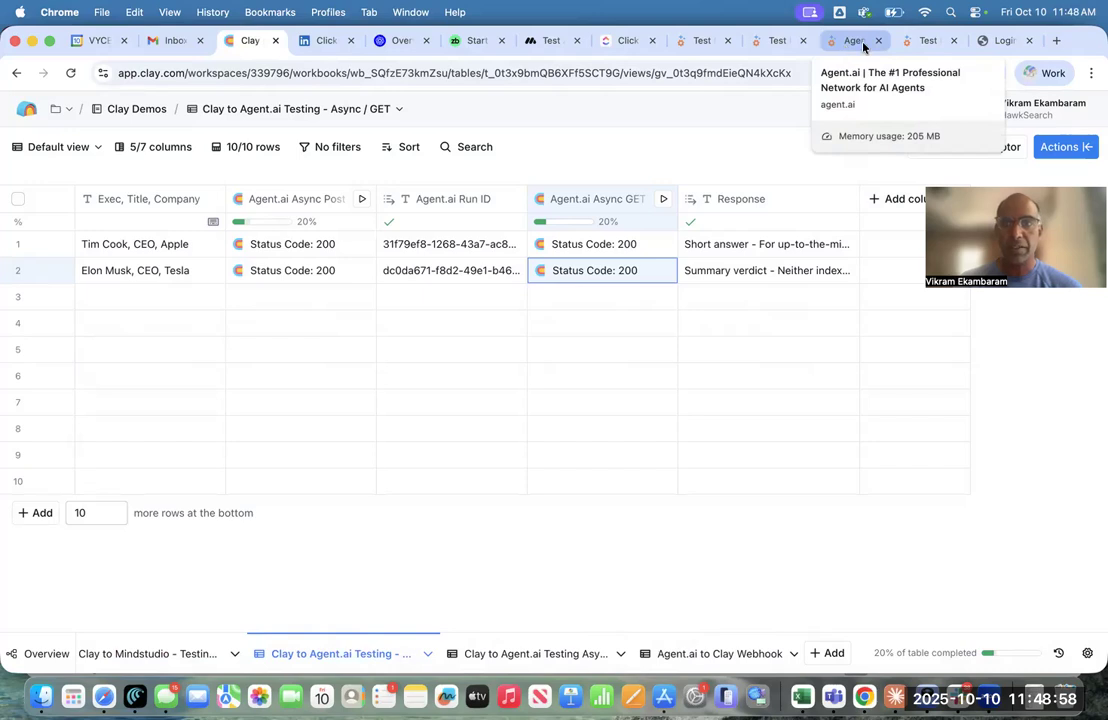
{"action": "left_click", "coordinate": [916, 42]}
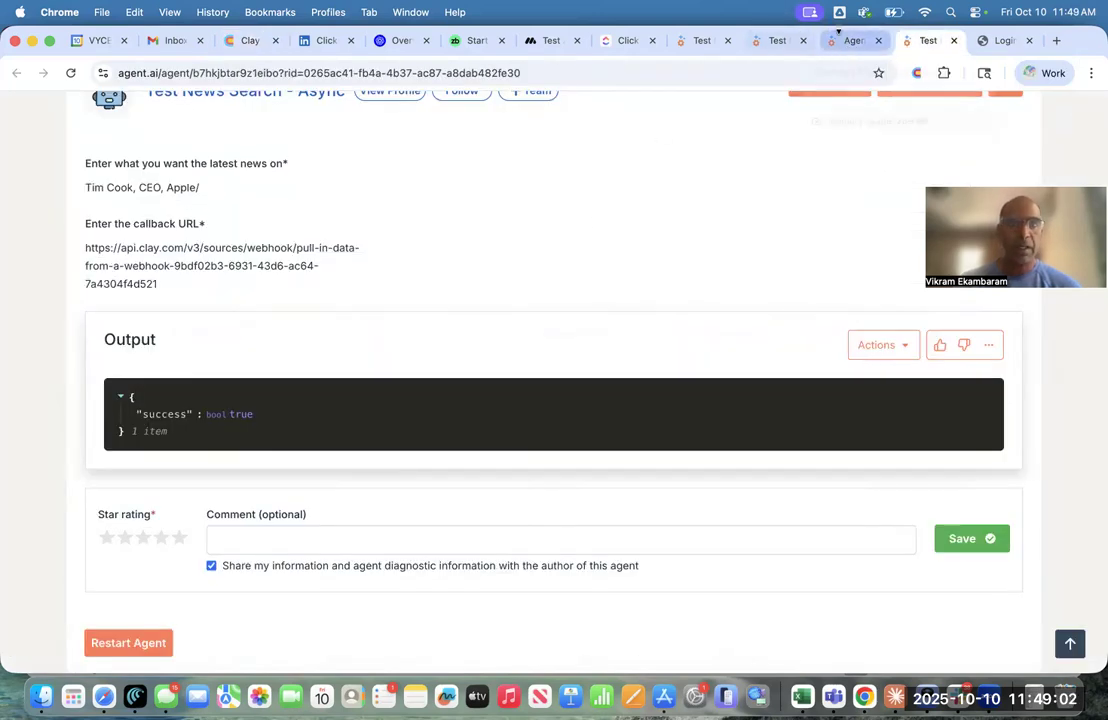
{"action": "left_click", "coordinate": [841, 41]}
{"action": "scroll", "coordinate": [370, 215], "scroll_direction": "up", "scroll_amount": 1}
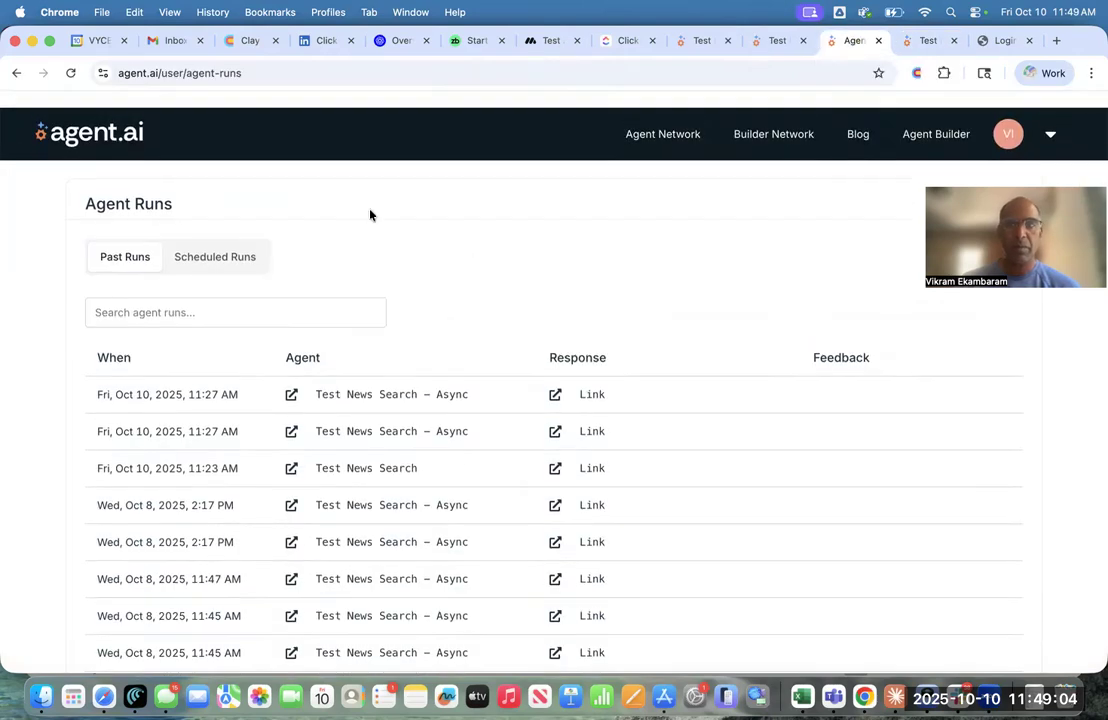
{"action": "left_click", "coordinate": [705, 43]}
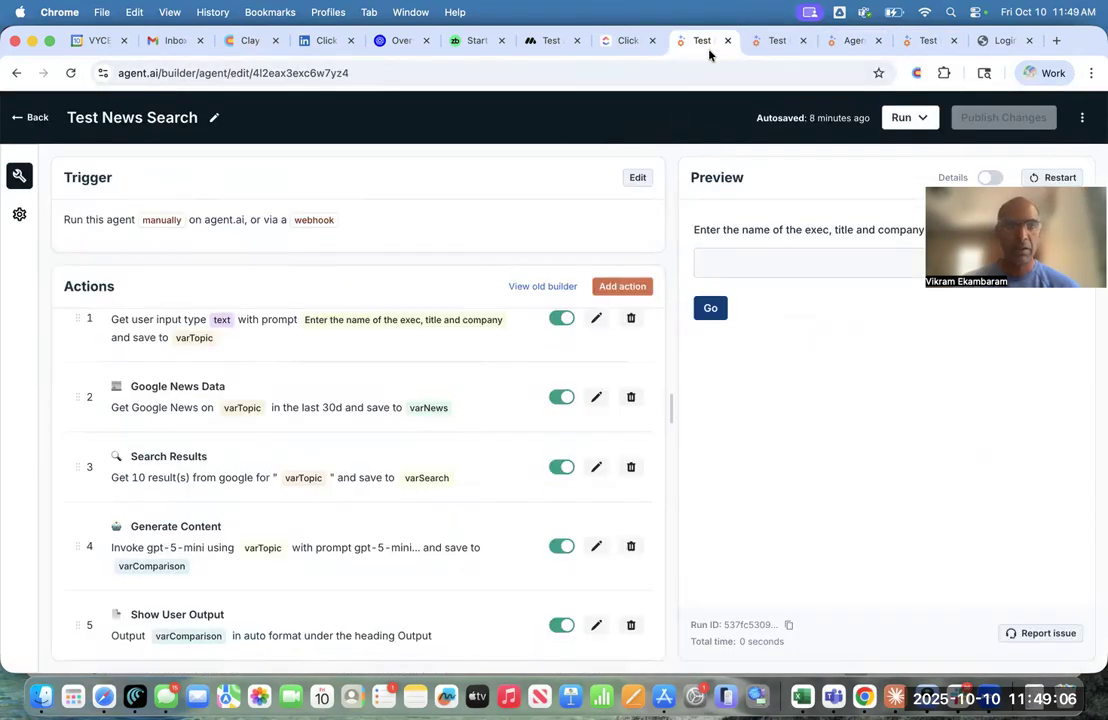
{"action": "left_click", "coordinate": [776, 43]}
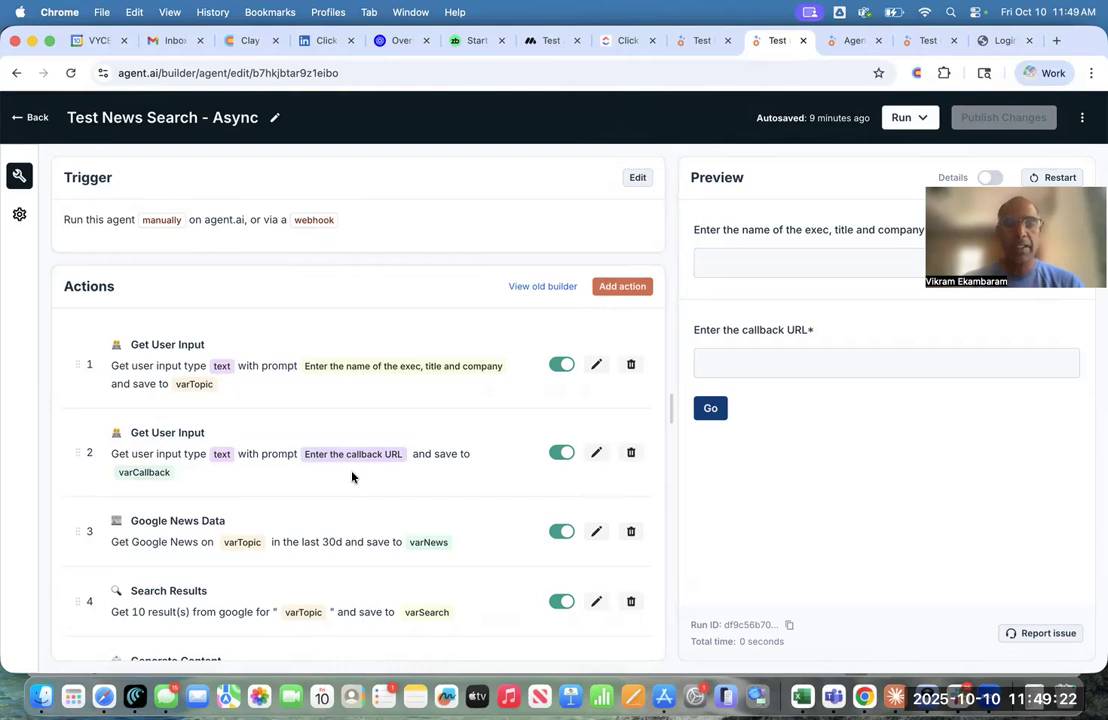
{"action": "scroll", "coordinate": [415, 465], "scroll_direction": "down", "scroll_amount": 5}
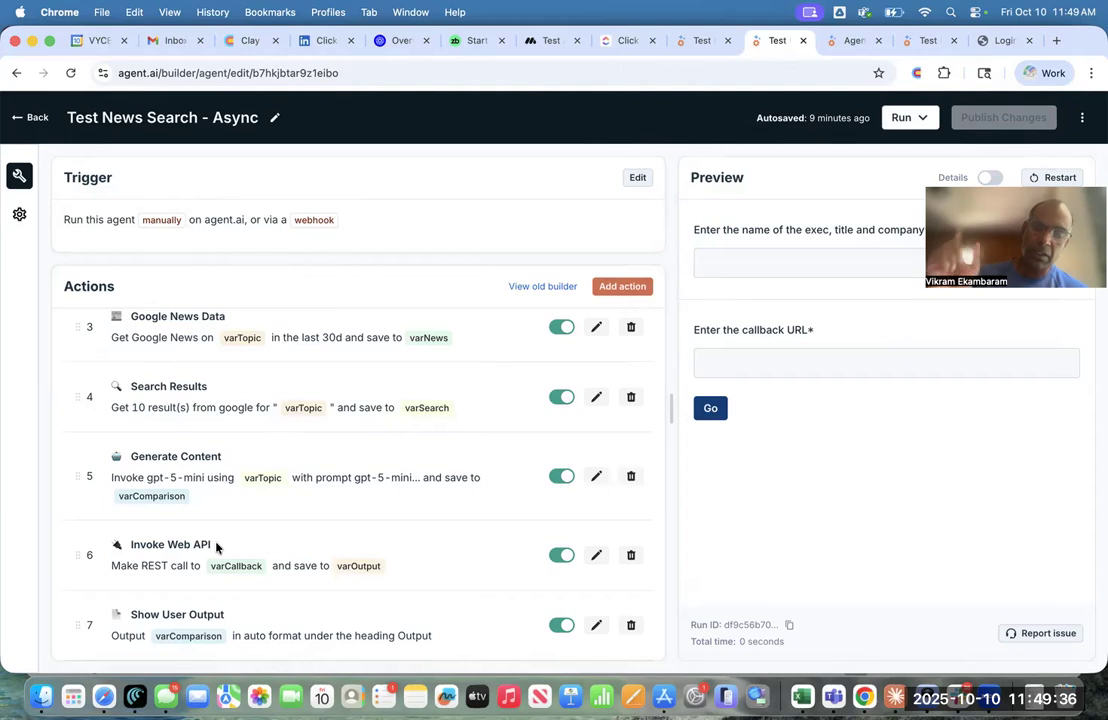
{"action": "scroll", "coordinate": [216, 546], "scroll_direction": "up", "scroll_amount": 5}
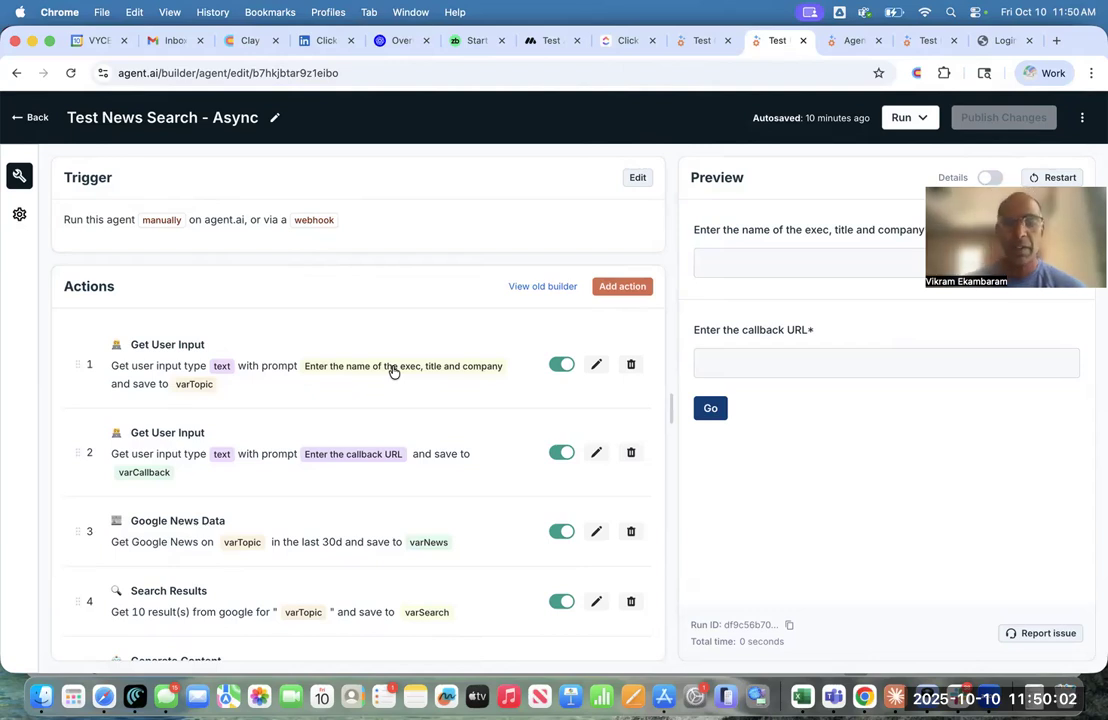
{"action": "scroll", "coordinate": [393, 371], "scroll_direction": "down", "scroll_amount": 5}
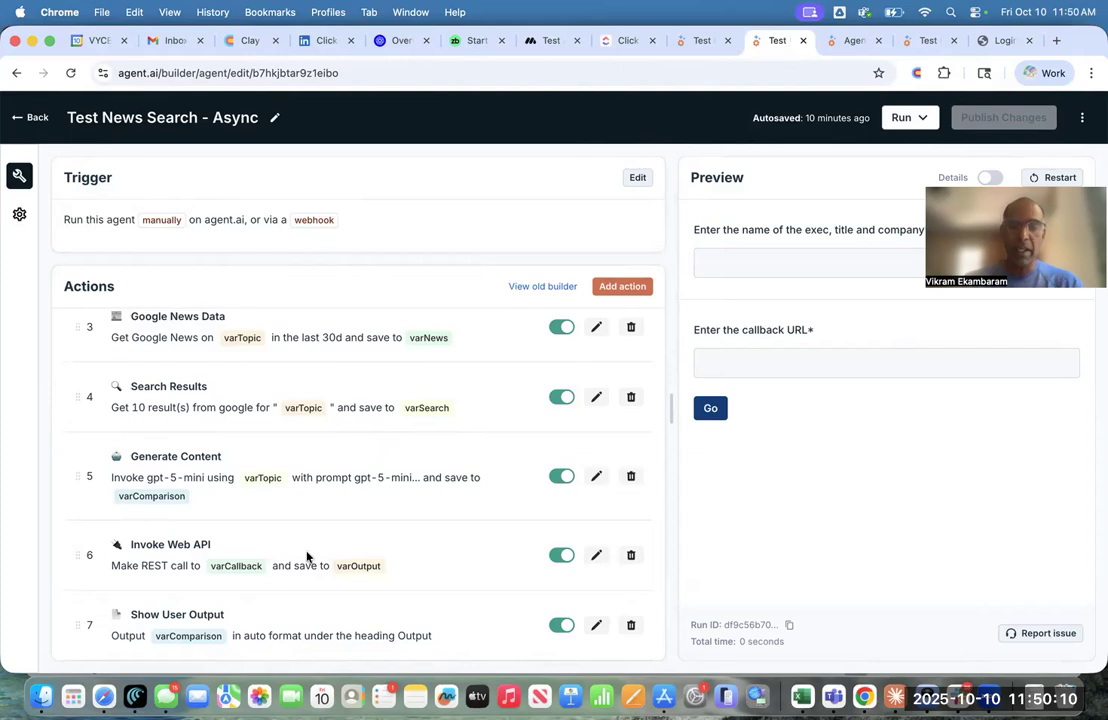
Step: Switch to Clay and enter "Elon Musk, CEO, Tesla" in the second row of the Clay to Agent.ai Testing Async table
{"action": "left_click", "coordinate": [250, 44]}
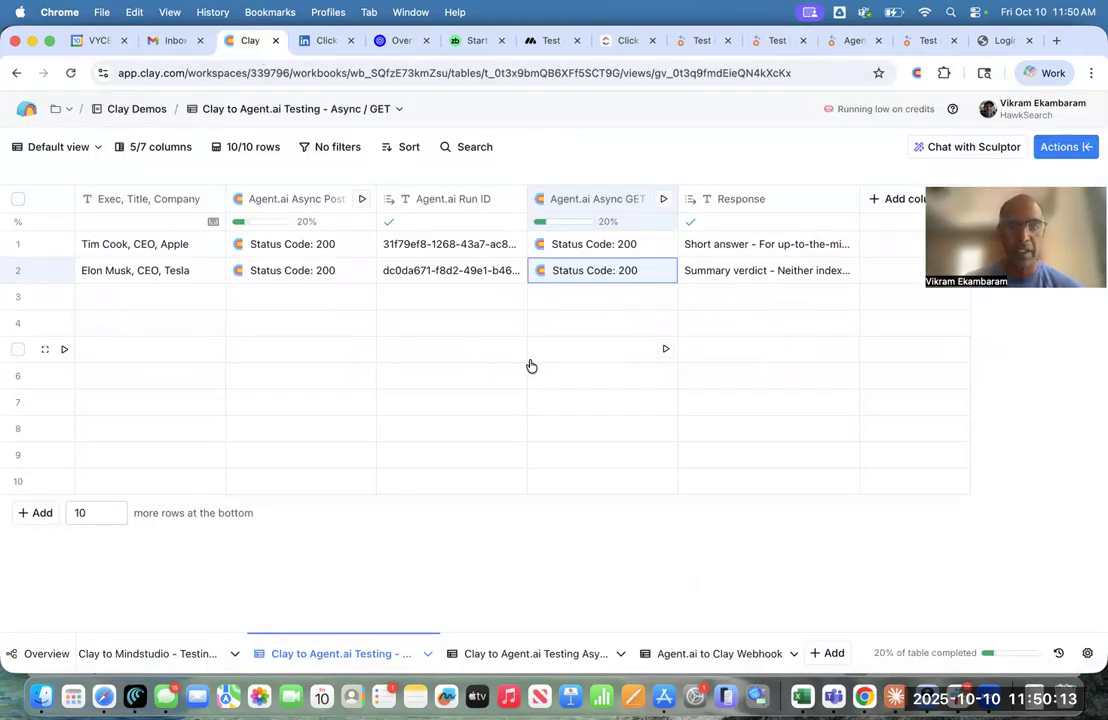
{"action": "left_click", "coordinate": [535, 655]}
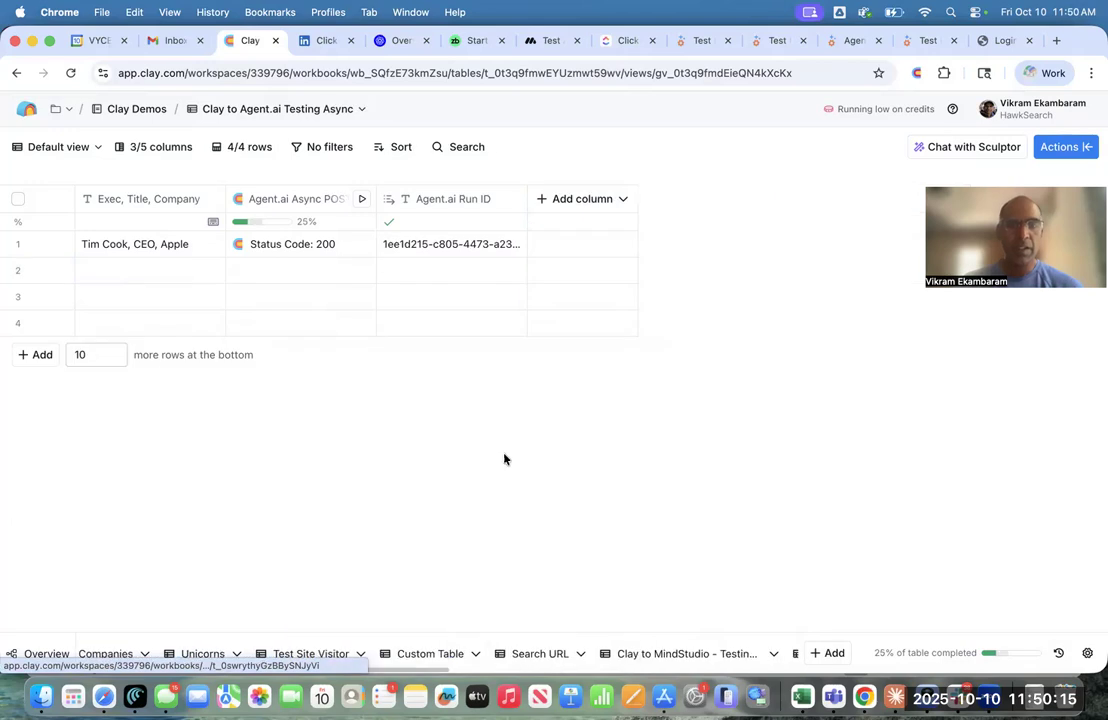
{"action": "left_click", "coordinate": [160, 272]}
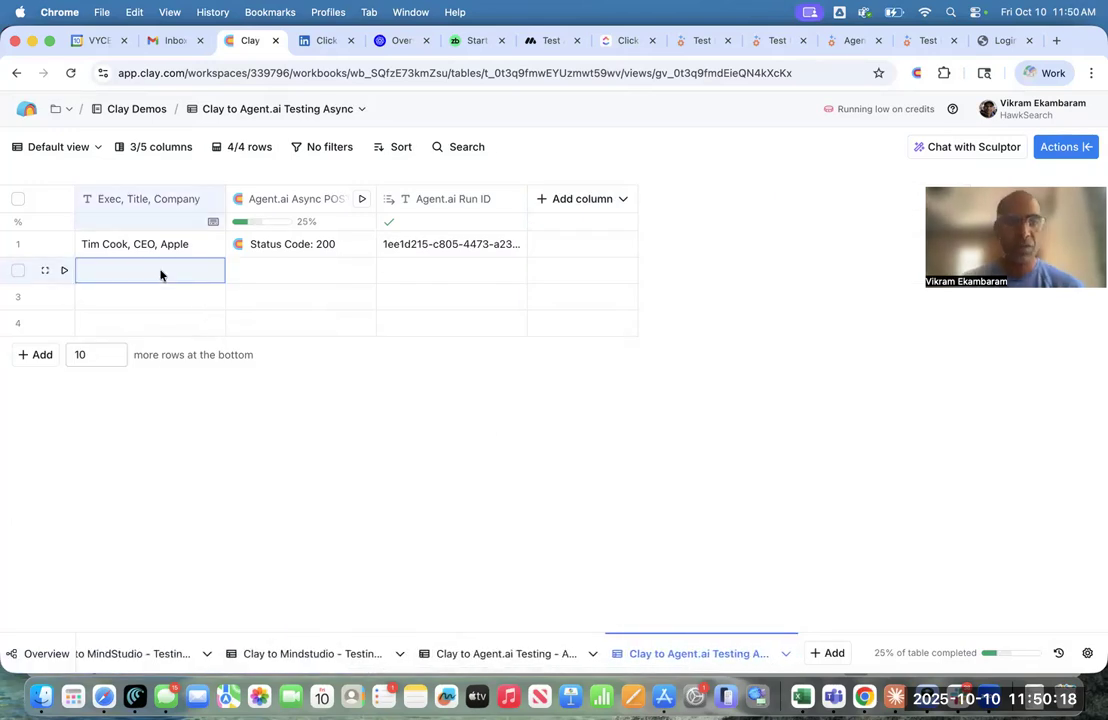
{"action": "double_click", "coordinate": [159, 270]}
{"action": "type", "text": "E"}
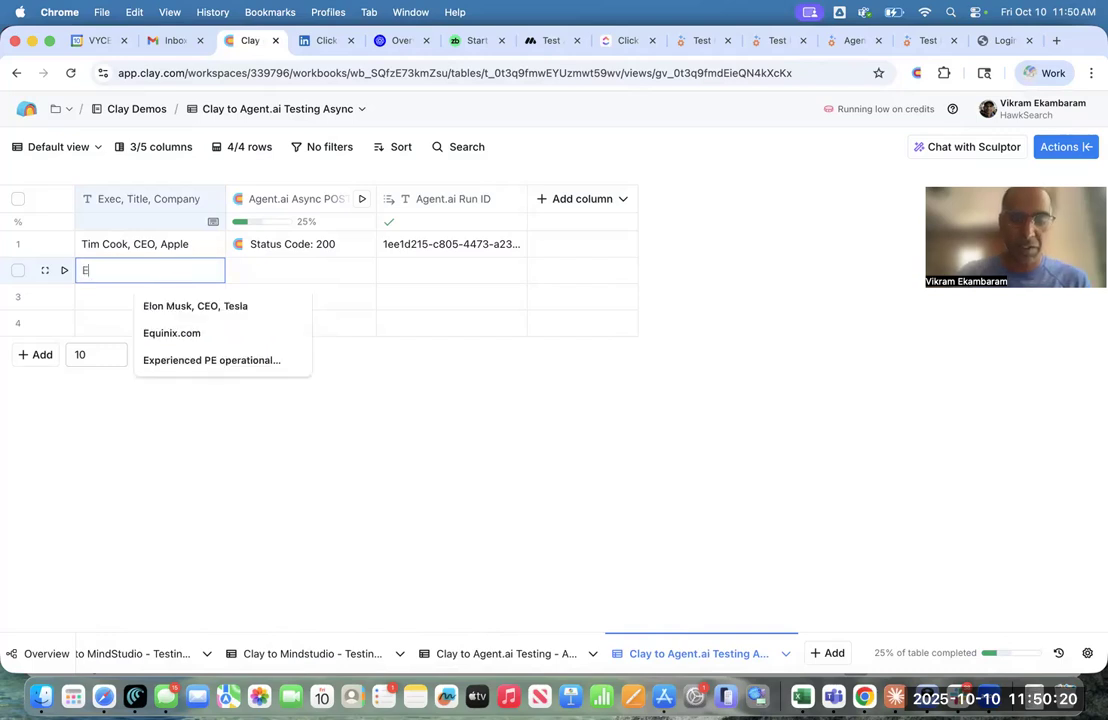
{"action": "type", "text": "lon Musk"}
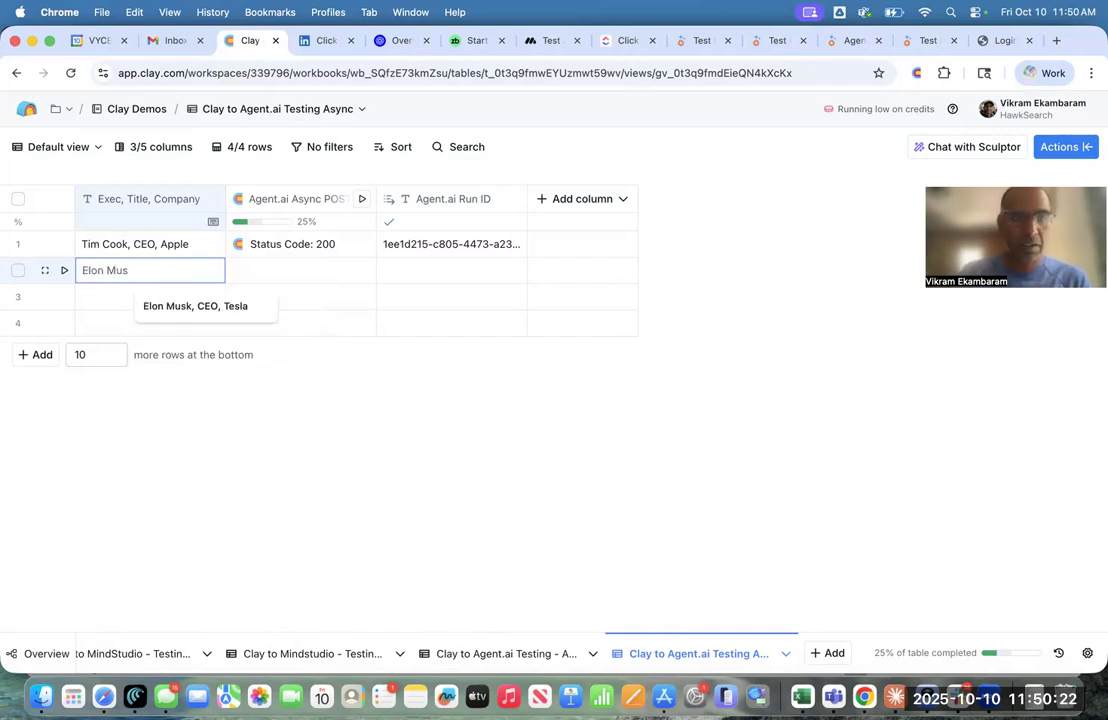
{"action": "left_click", "coordinate": [197, 308]}
{"action": "key", "text": "Tab"}
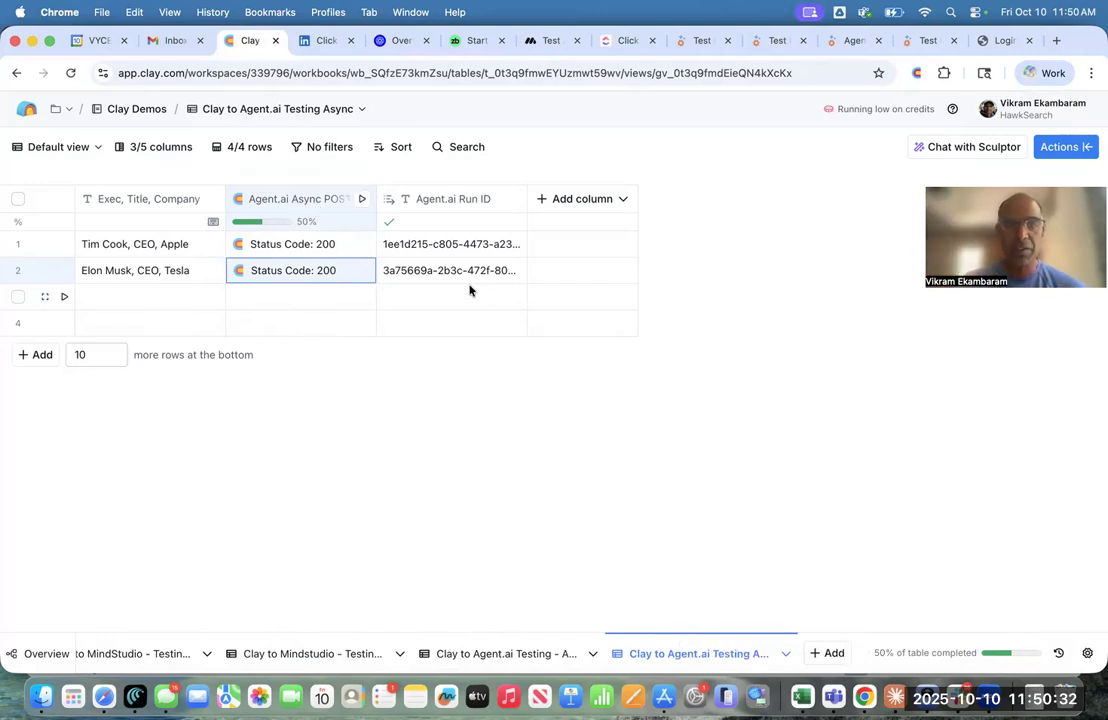
Step: Open the Agent.ai to Clay Webhook table and view the Webhook column's source settings, including its webhook URL
{"action": "scroll", "coordinate": [681, 659], "scroll_direction": "right", "scroll_amount": 3}
{"action": "left_click", "coordinate": [680, 658]}
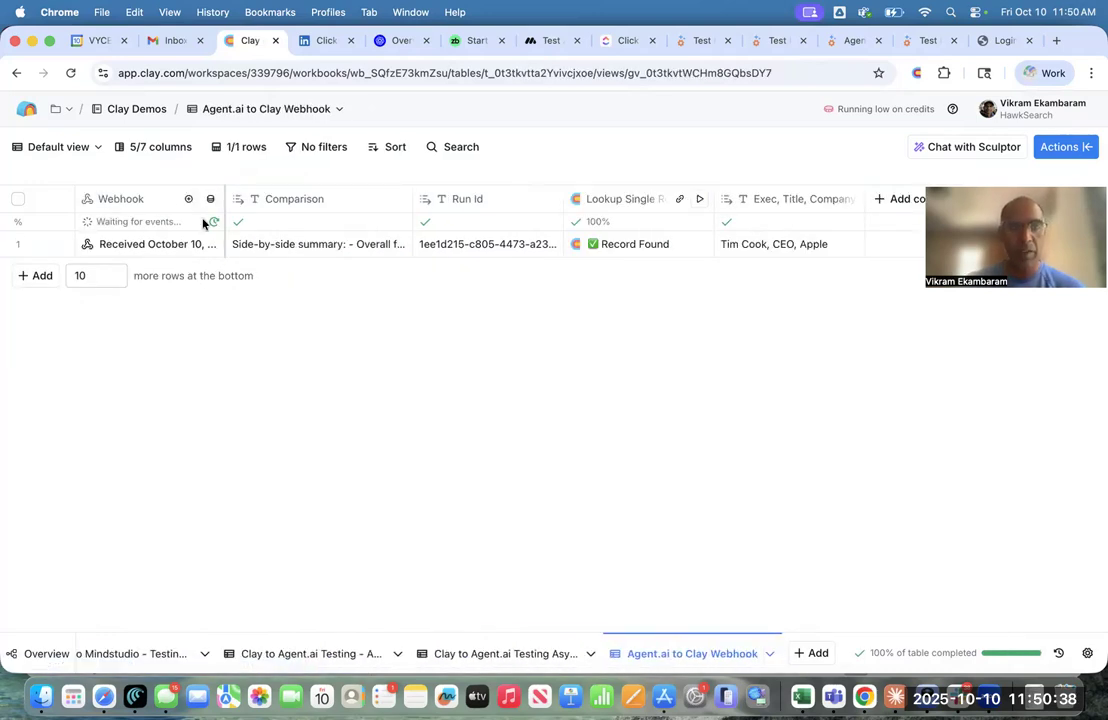
{"action": "left_click", "coordinate": [148, 201]}
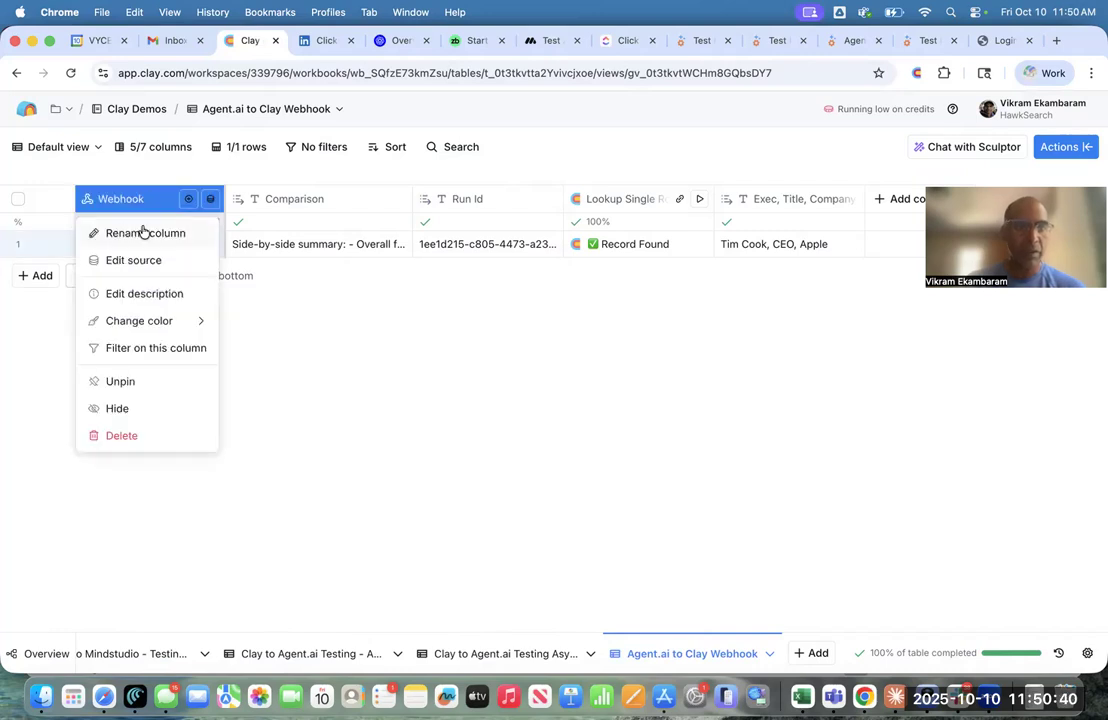
{"action": "left_click", "coordinate": [118, 260]}
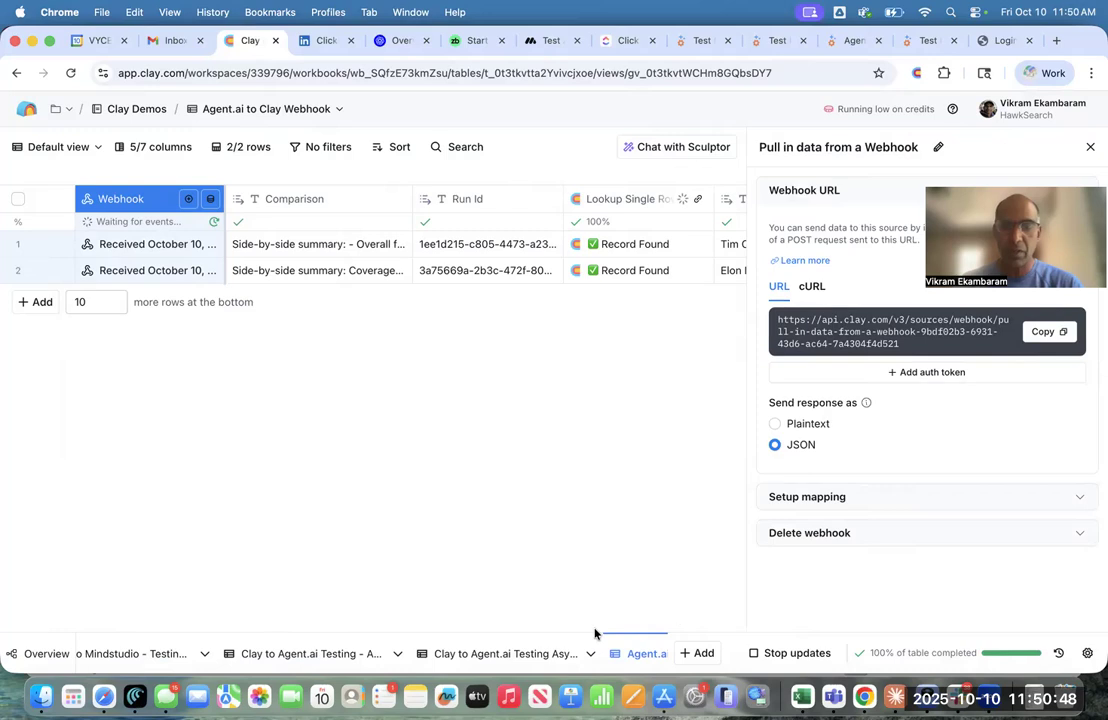
Step: Return to the Clay to Agent.ai Testing Async table and examine the Agent.ai Async POST column's endpoint and body with the varCallback URL
{"action": "left_click", "coordinate": [512, 655]}
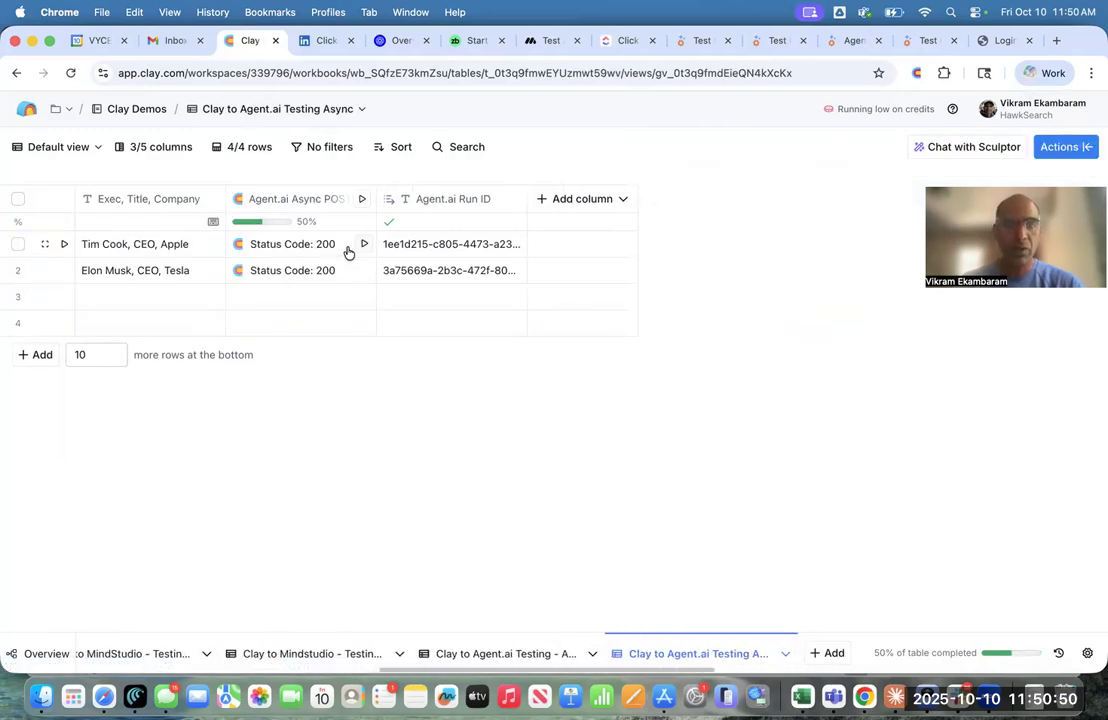
{"action": "left_click", "coordinate": [316, 199]}
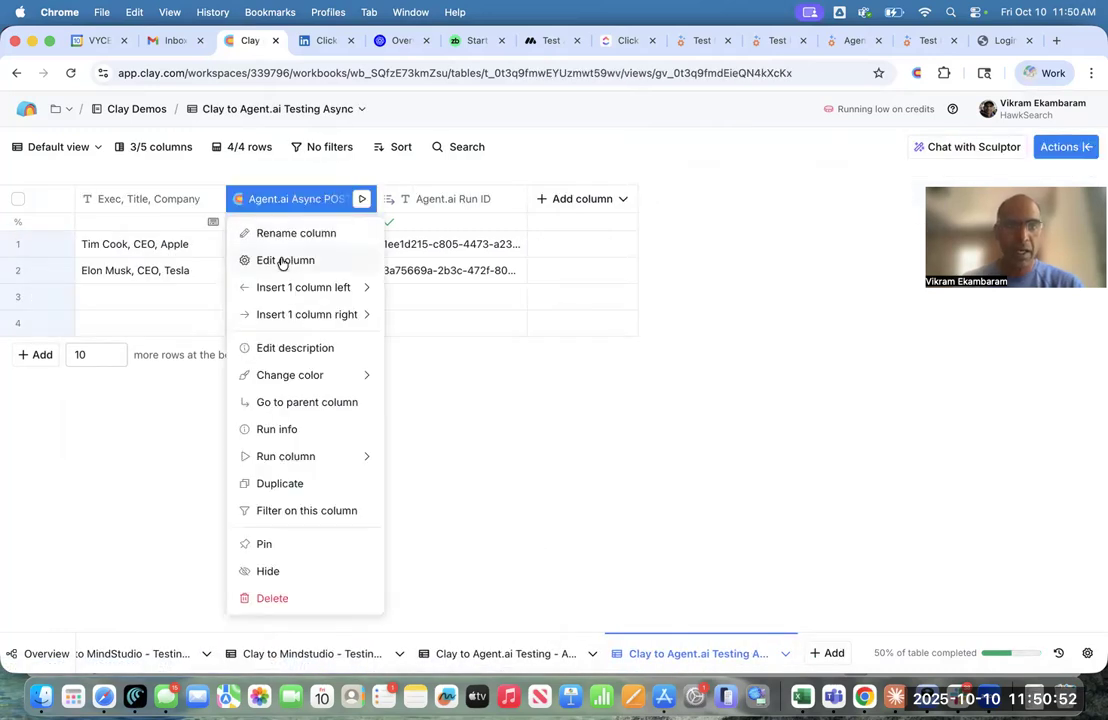
{"action": "left_click", "coordinate": [290, 260]}
{"action": "scroll", "coordinate": [863, 477], "scroll_direction": "down", "scroll_amount": 10}
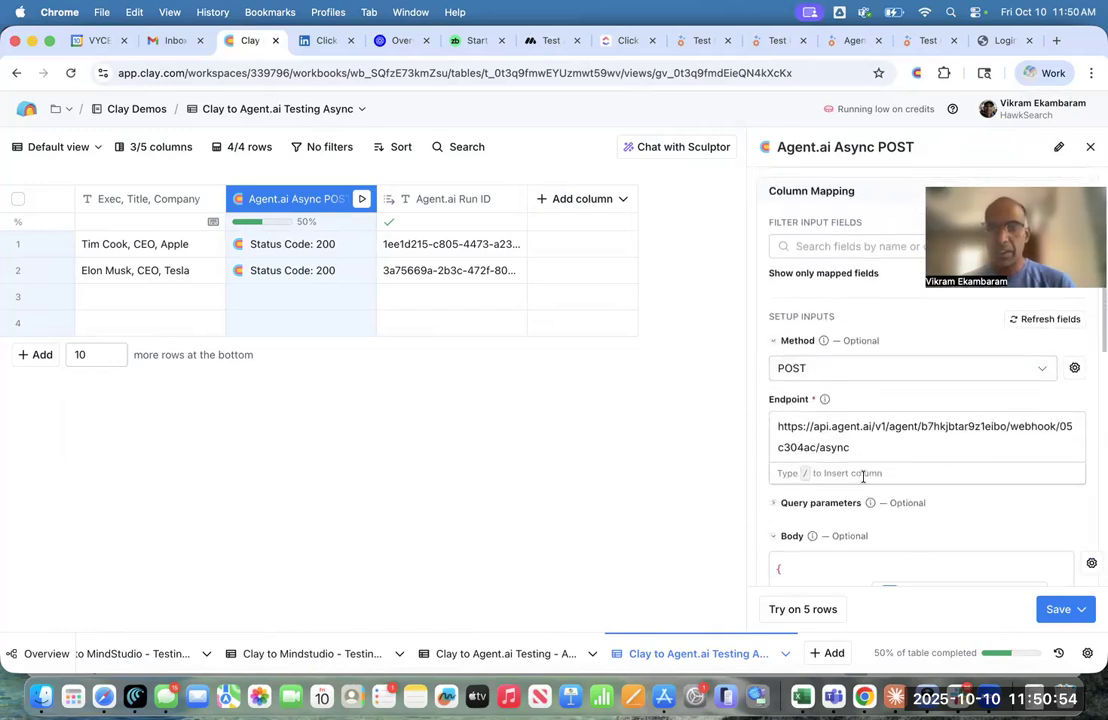
{"action": "scroll", "coordinate": [863, 477], "scroll_direction": "down", "scroll_amount": 2}
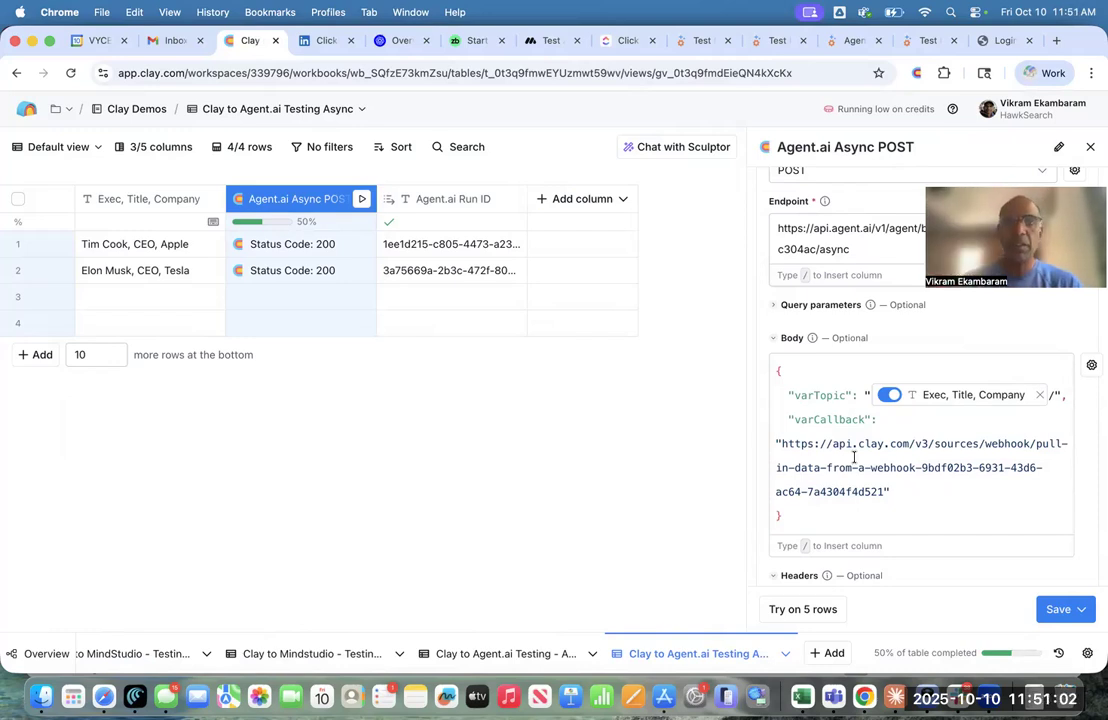
Step: Switch to the Test News Search - Async agent in Agent.ai, review the Invoke Web API action's URL, method, format and body, and close it unchanged
{"action": "left_click", "coordinate": [850, 42]}
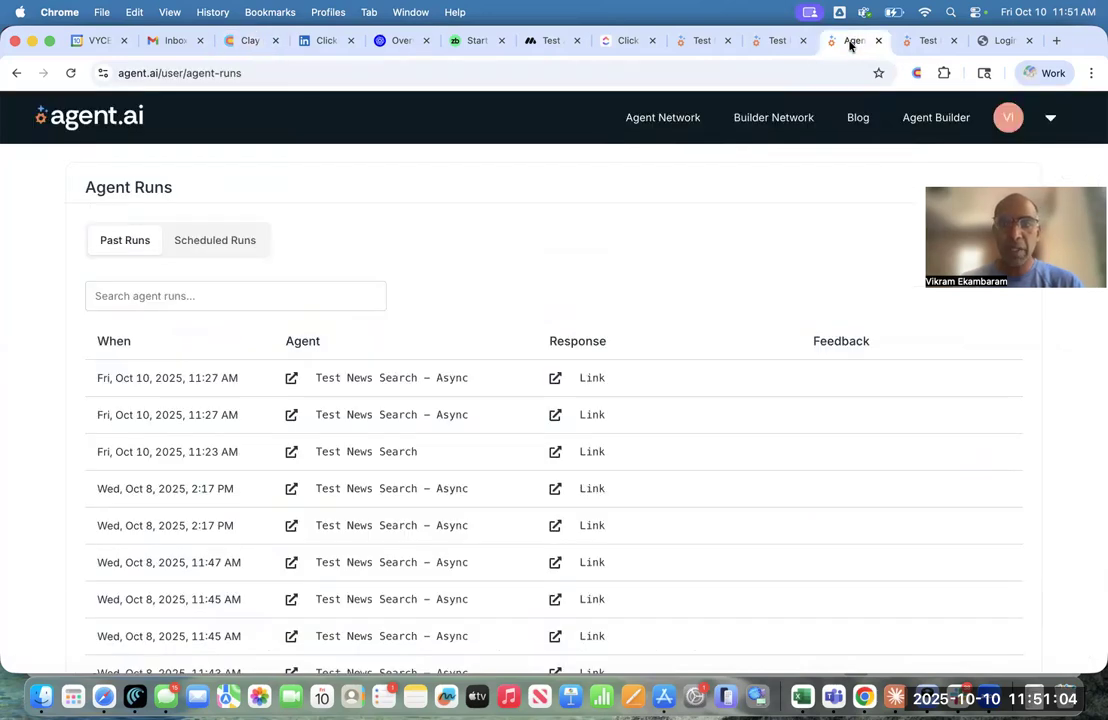
{"action": "left_click", "coordinate": [785, 41]}
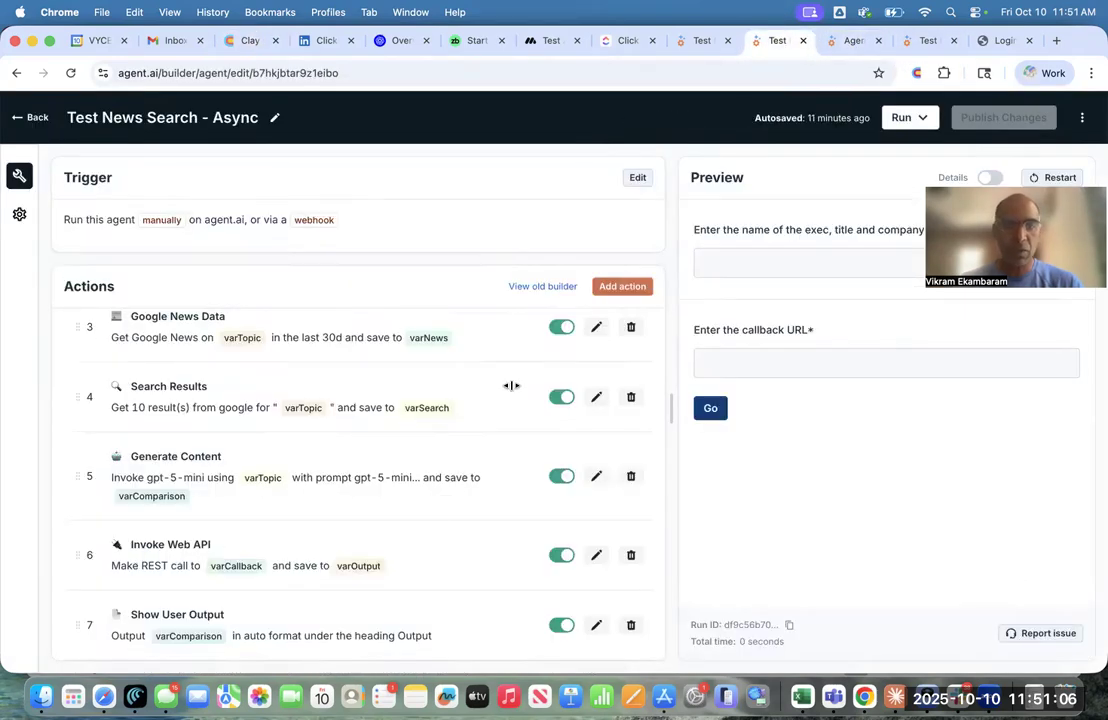
{"action": "left_click", "coordinate": [596, 556]}
{"action": "scroll", "coordinate": [755, 470], "scroll_direction": "down", "scroll_amount": 2}
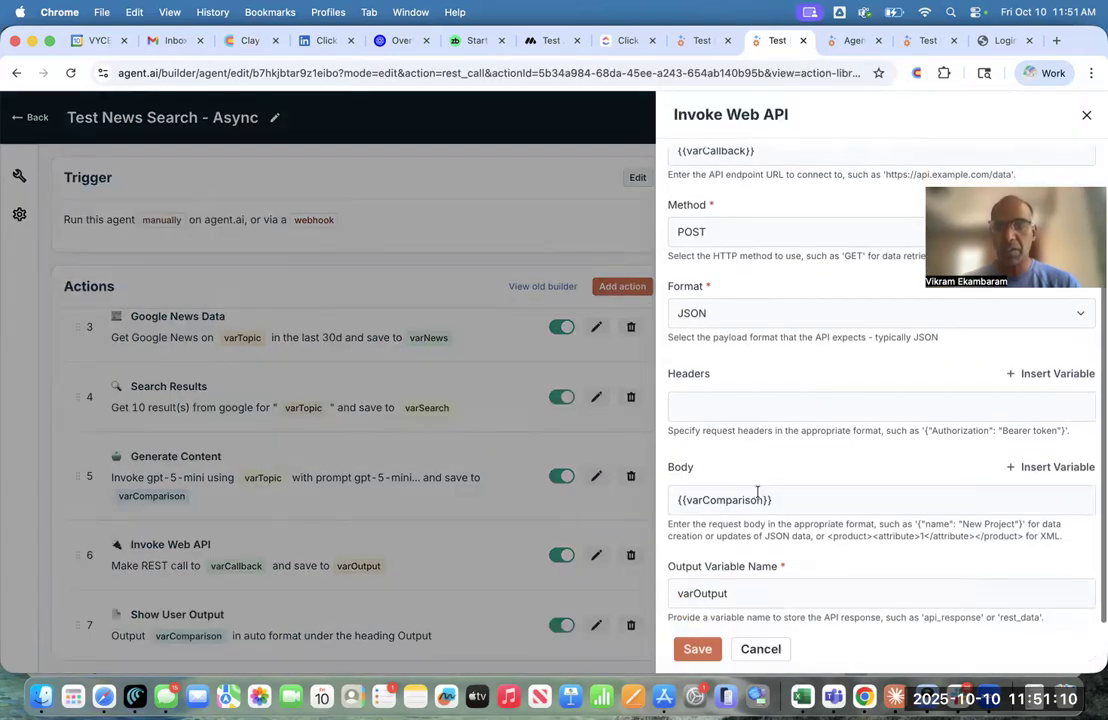
{"action": "scroll", "coordinate": [772, 309], "scroll_direction": "down", "scroll_amount": 1}
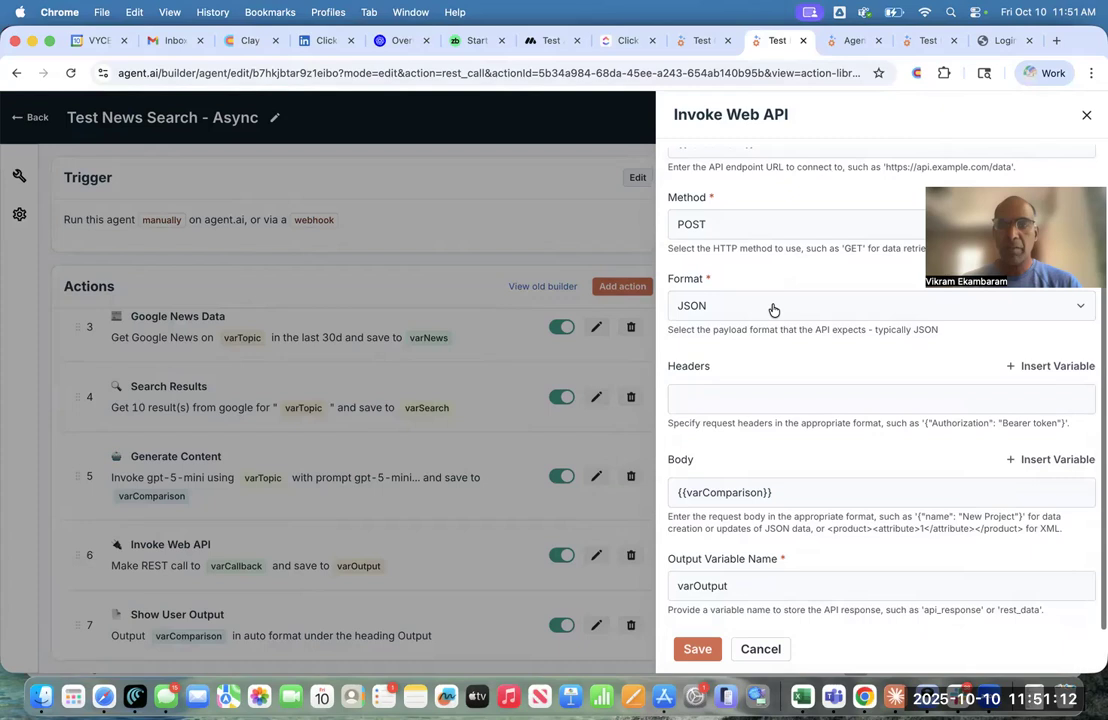
{"action": "scroll", "coordinate": [772, 309], "scroll_direction": "up", "scroll_amount": 2}
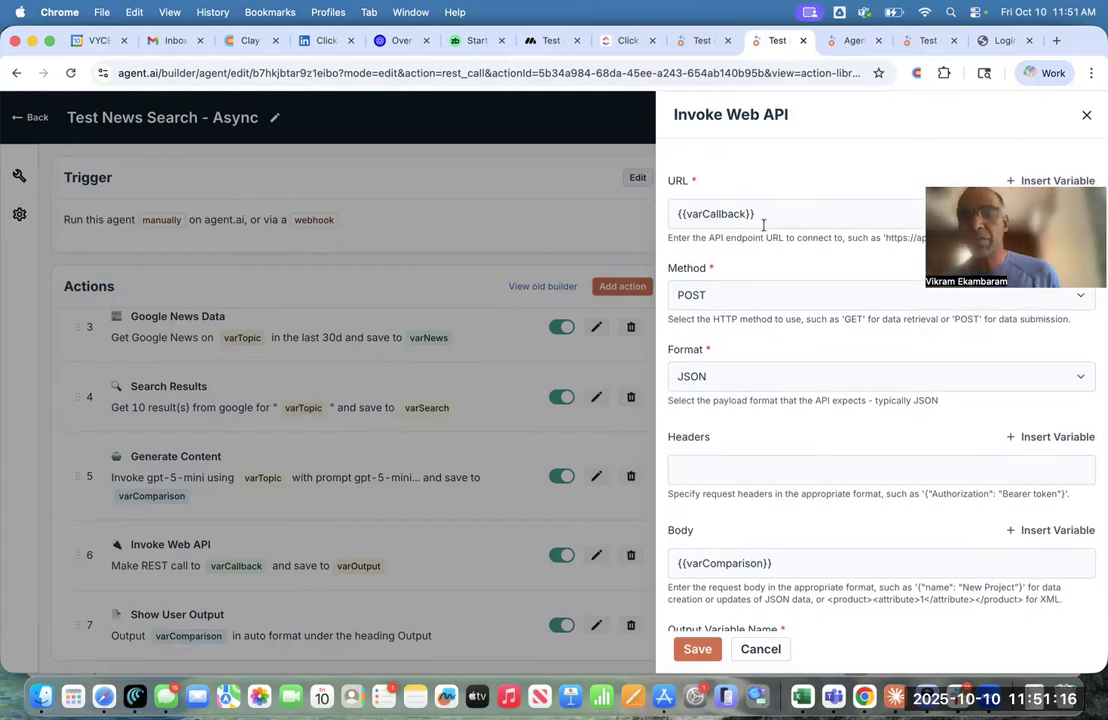
{"action": "left_click", "coordinate": [764, 650]}
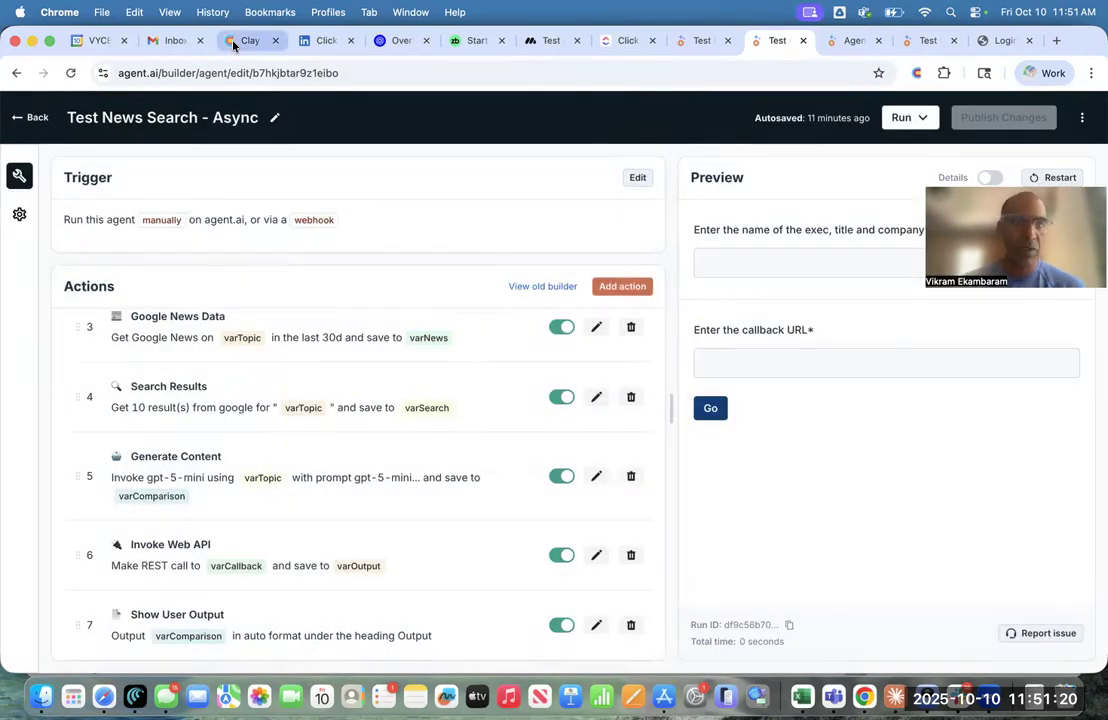
Step: Switch back to Clay and view the rows received in the Agent.ai to Clay Webhook table
{"action": "left_click", "coordinate": [235, 41]}
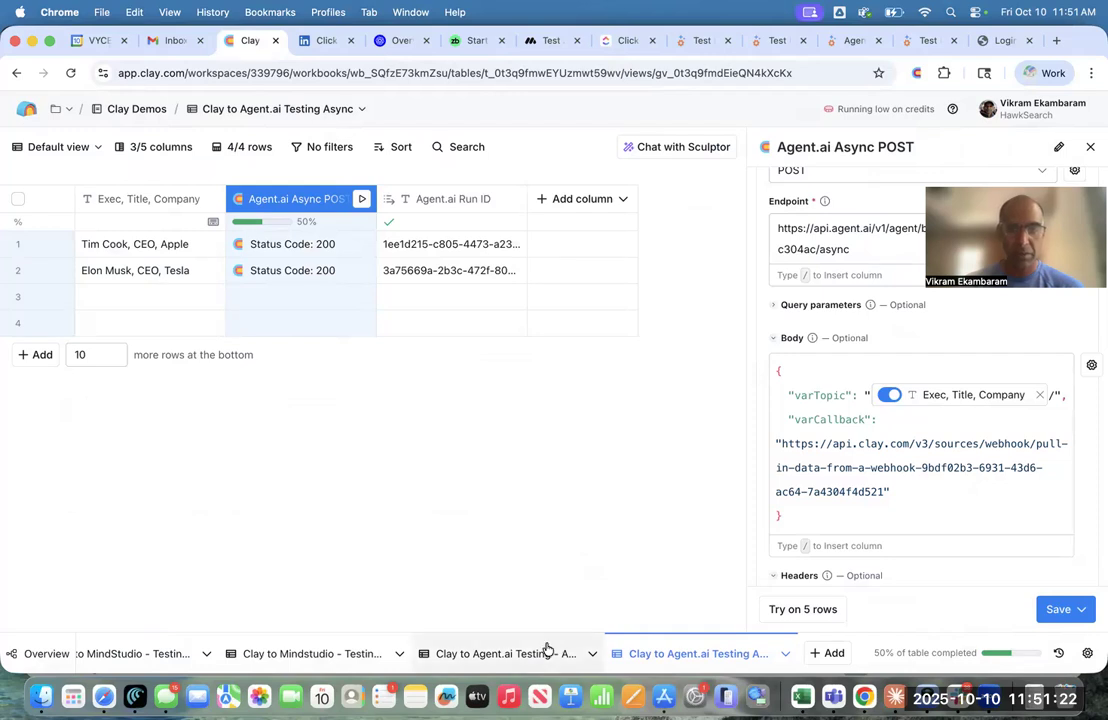
{"action": "scroll", "coordinate": [663, 655], "scroll_direction": "right", "scroll_amount": 3}
{"action": "left_click", "coordinate": [685, 657]}
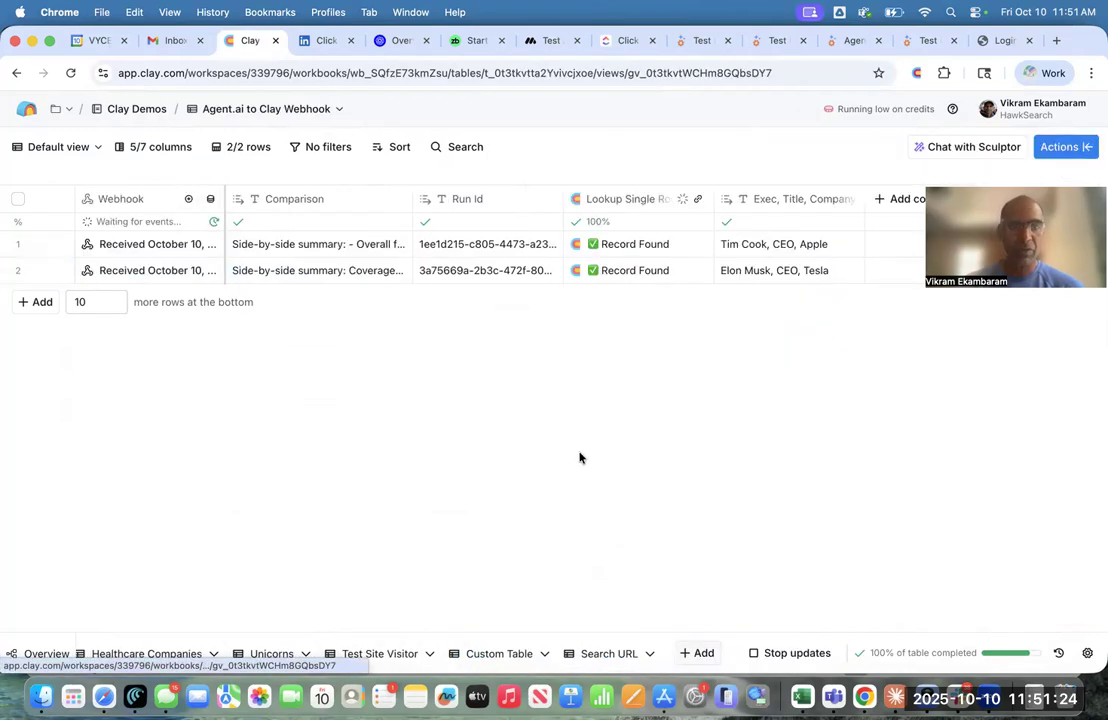